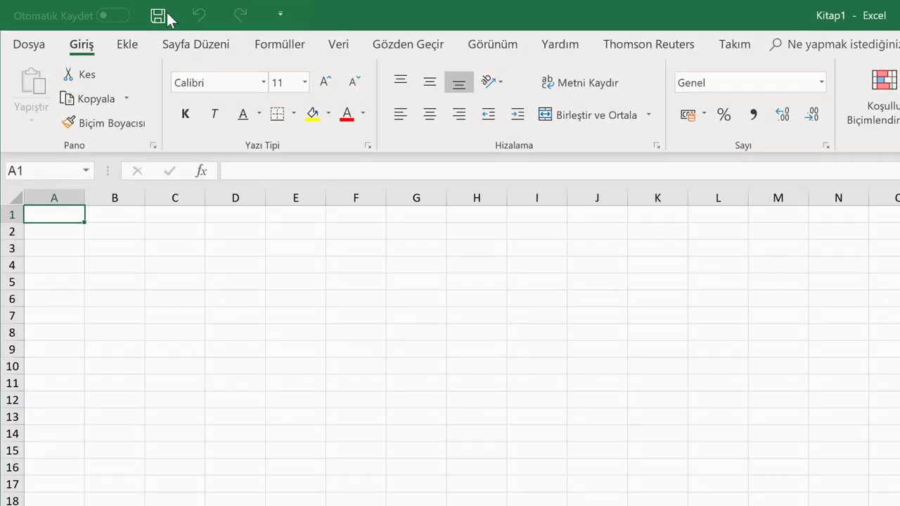
Step: Visit the save page, enter 'sdfsaf' in cell A1, undo and redo it, then clear A1
{"action": "left_click", "coordinate": [161, 20]}
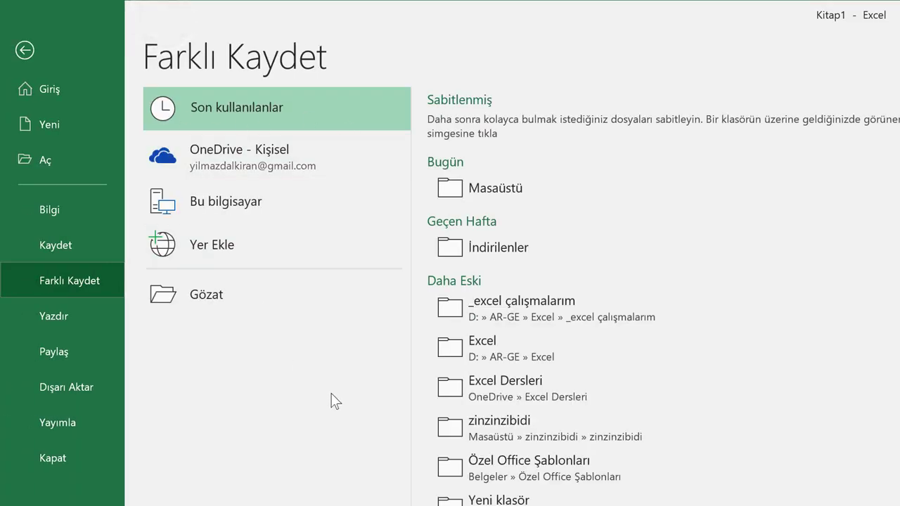
{"action": "left_click", "coordinate": [25, 50]}
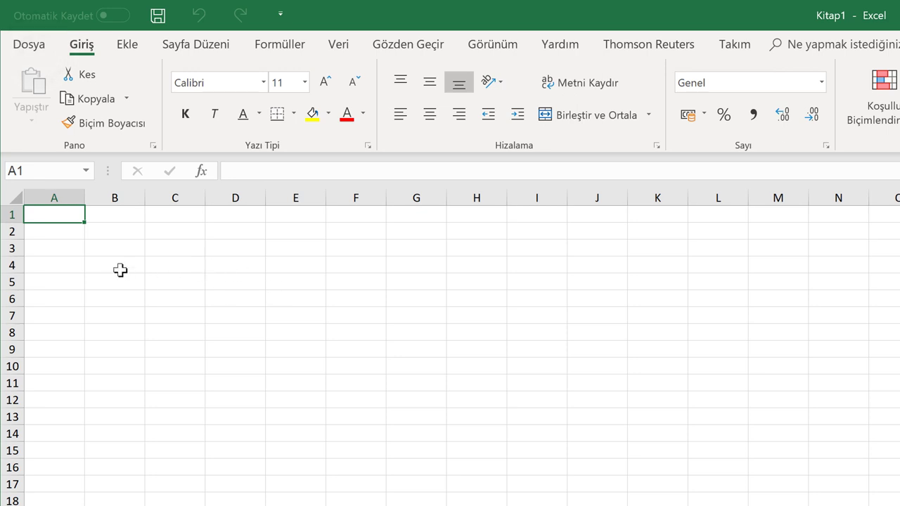
{"action": "type", "text": "sdfsaf"}
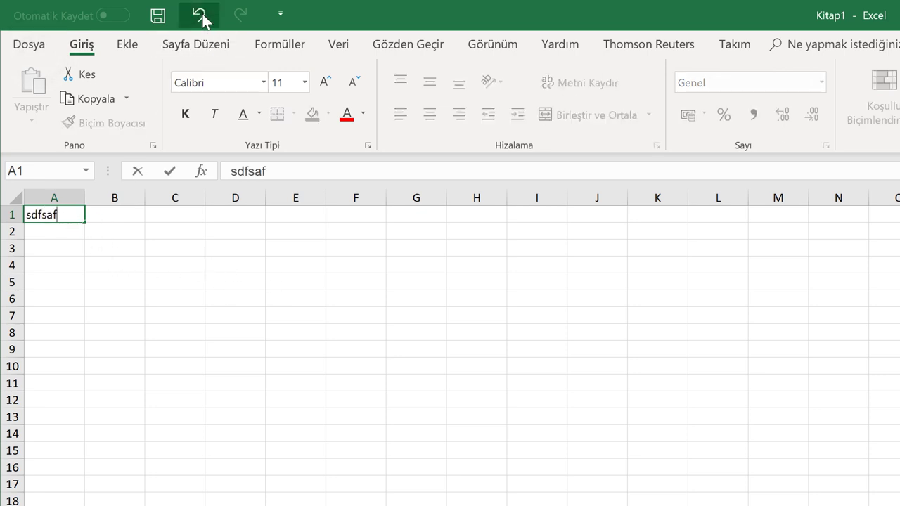
{"action": "left_click", "coordinate": [201, 16]}
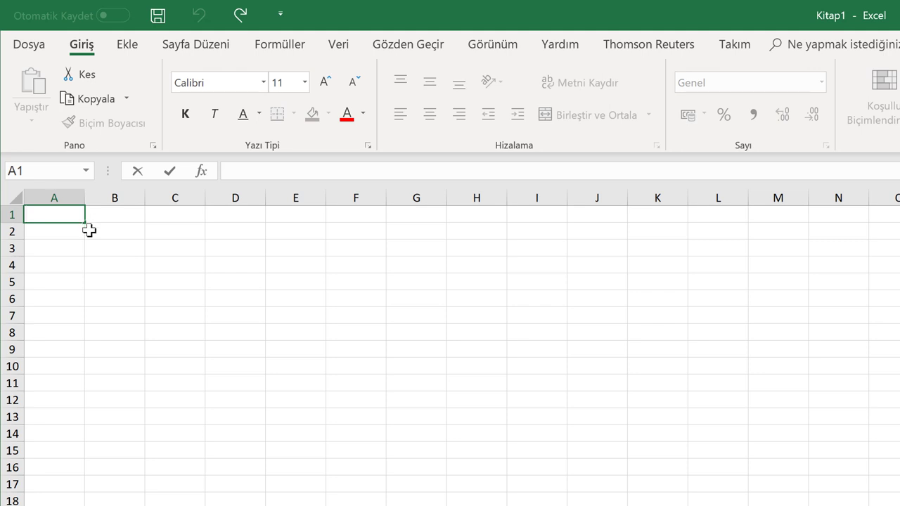
{"action": "left_click", "coordinate": [242, 15]}
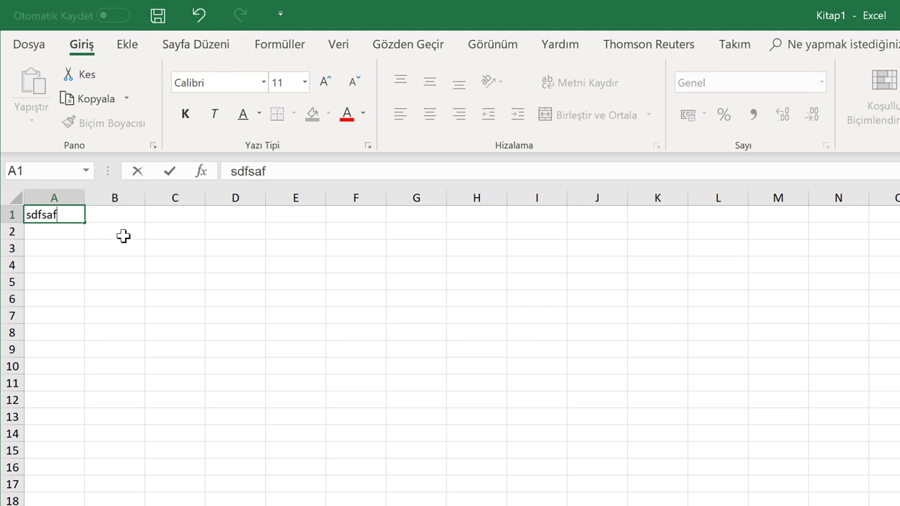
{"action": "left_click", "coordinate": [123, 236]}
{"action": "left_click", "coordinate": [63, 216]}
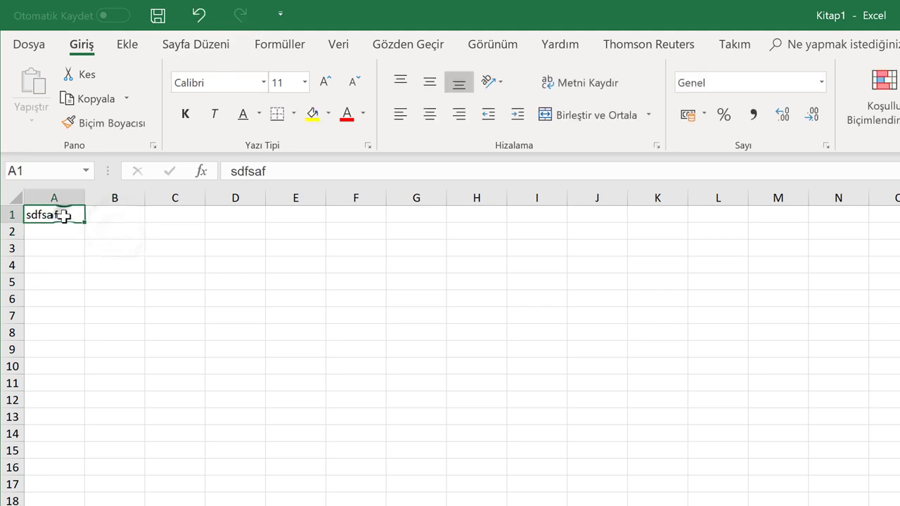
{"action": "key", "text": "Delete"}
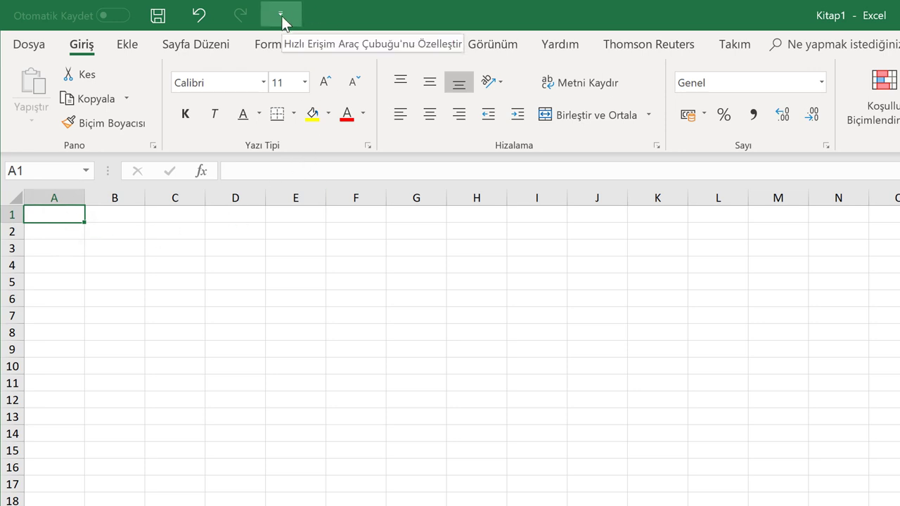
Step: Remove AutoSave and Save from the Quick Access Toolbar
{"action": "left_click", "coordinate": [281, 15]}
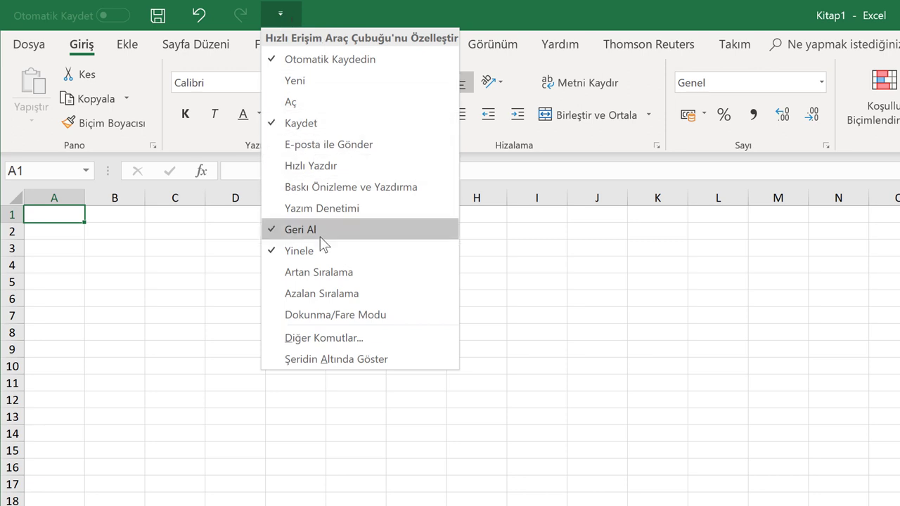
{"action": "left_click", "coordinate": [345, 60]}
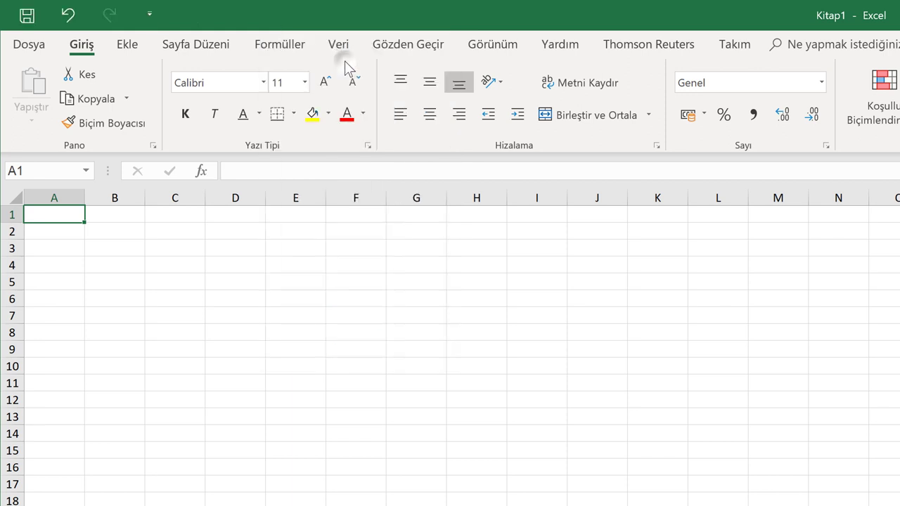
{"action": "left_click", "coordinate": [155, 16]}
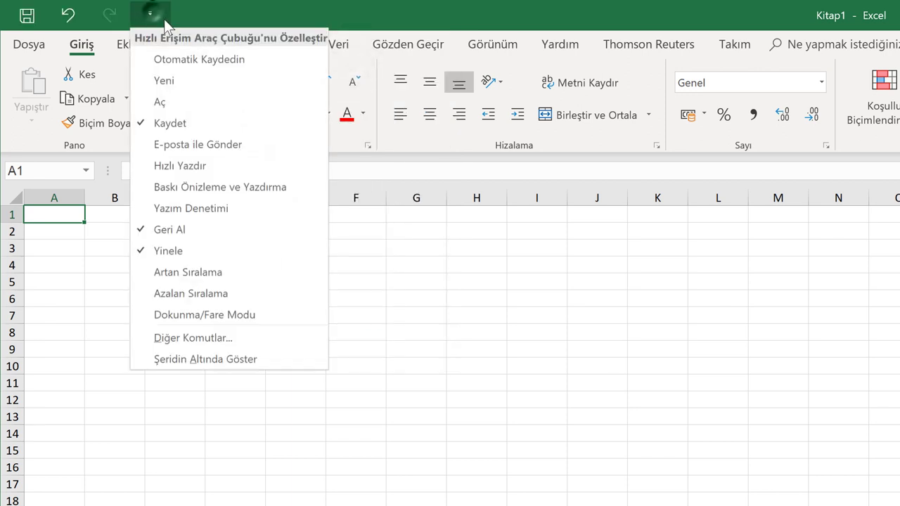
{"action": "left_click", "coordinate": [189, 123]}
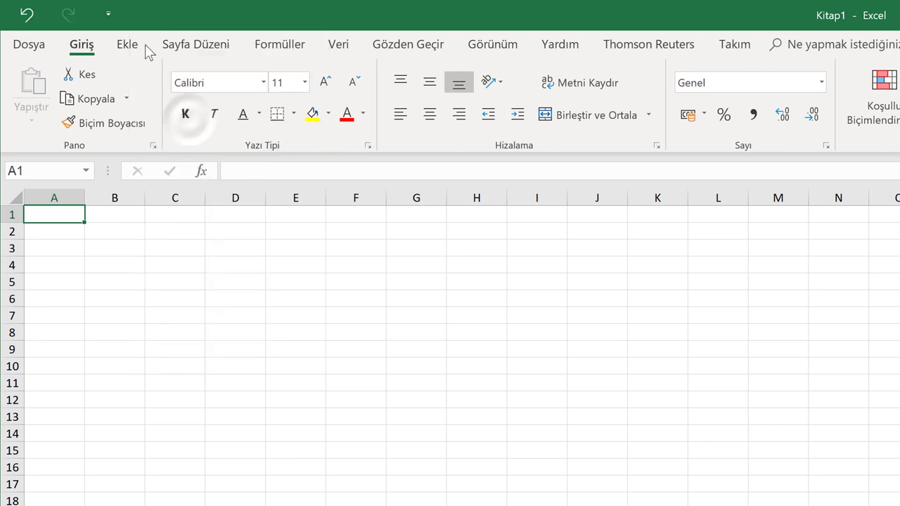
Step: Add Quick Print (Hızlı Yazdır) and Open (Aç) to the Quick Access Toolbar
{"action": "left_click", "coordinate": [110, 14]}
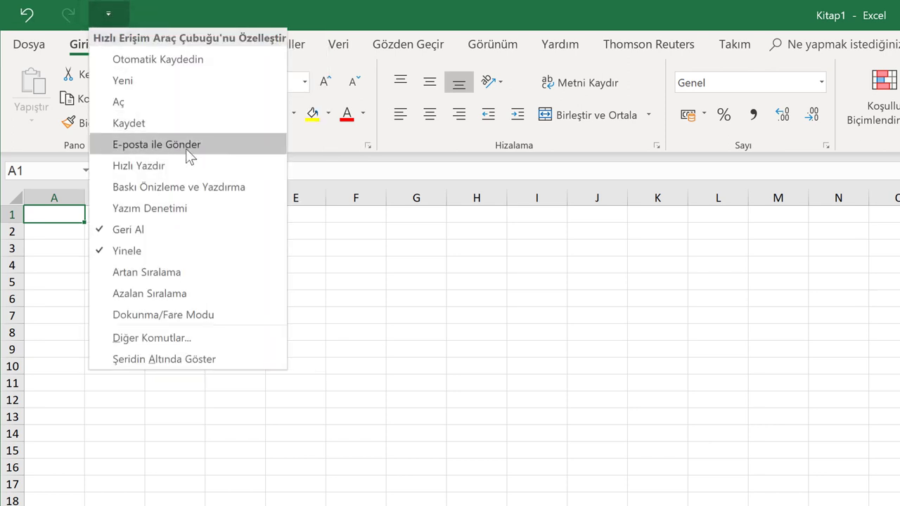
{"action": "left_click", "coordinate": [172, 167]}
{"action": "left_click", "coordinate": [151, 14]}
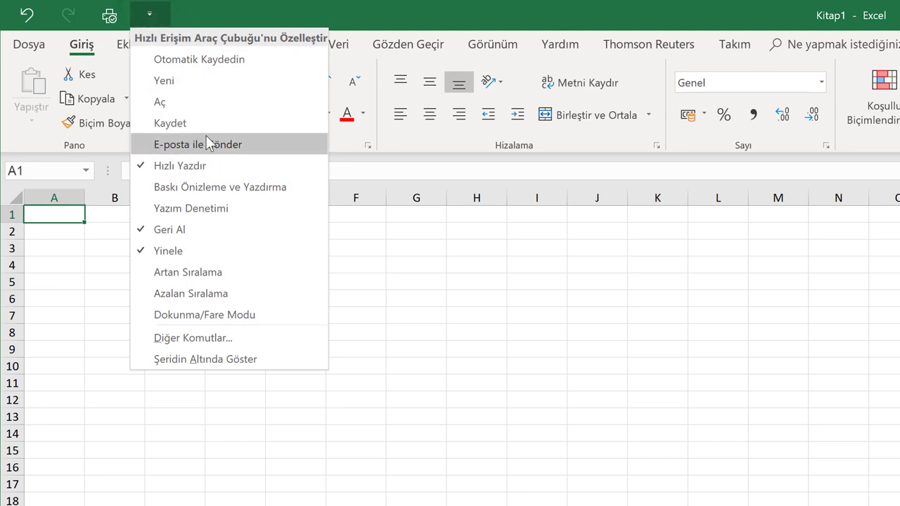
{"action": "left_click", "coordinate": [201, 103]}
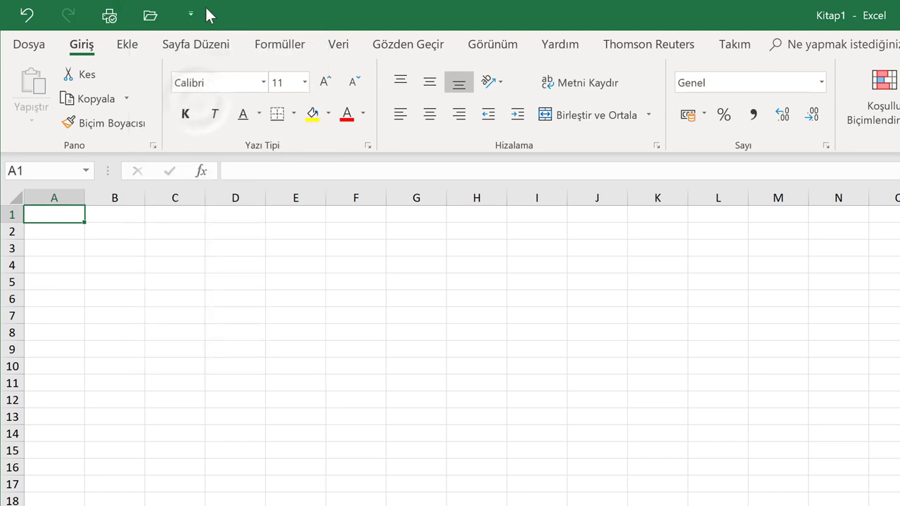
{"action": "left_click", "coordinate": [191, 14]}
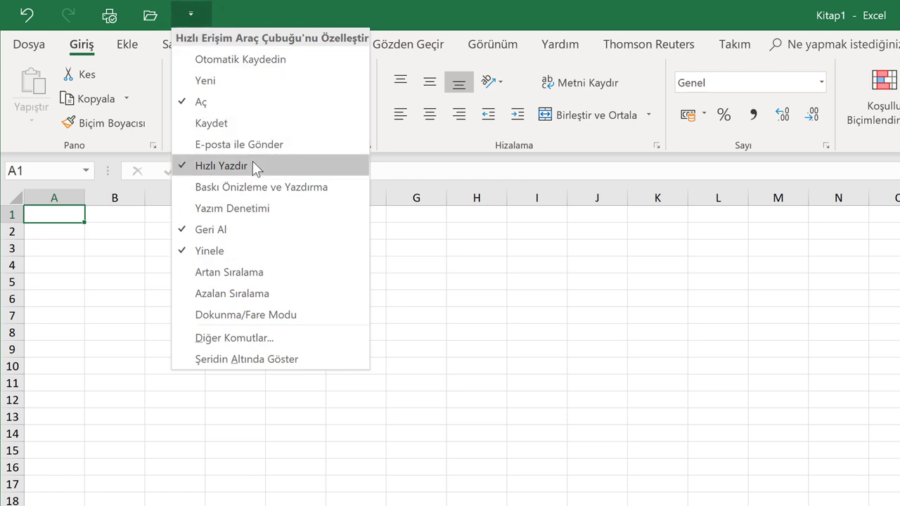
{"action": "left_click", "coordinate": [333, 9]}
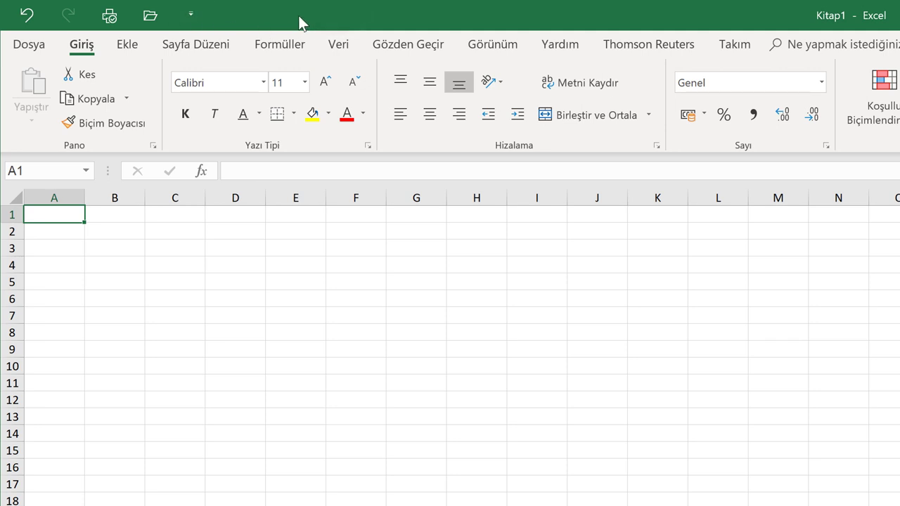
Step: Add Otomatik Toplam from the Formüller tab to the Quick Access Toolbar, then return to Giriş
{"action": "left_click", "coordinate": [287, 45]}
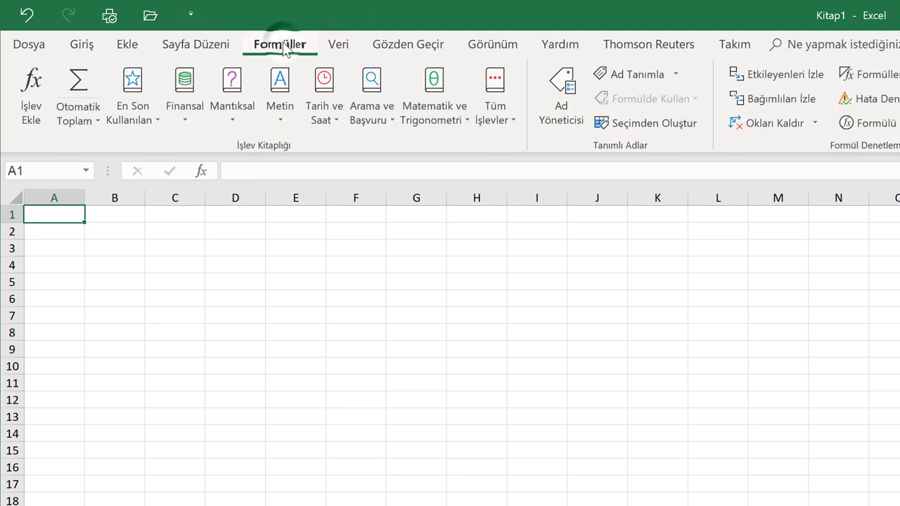
{"action": "right_click", "coordinate": [83, 91]}
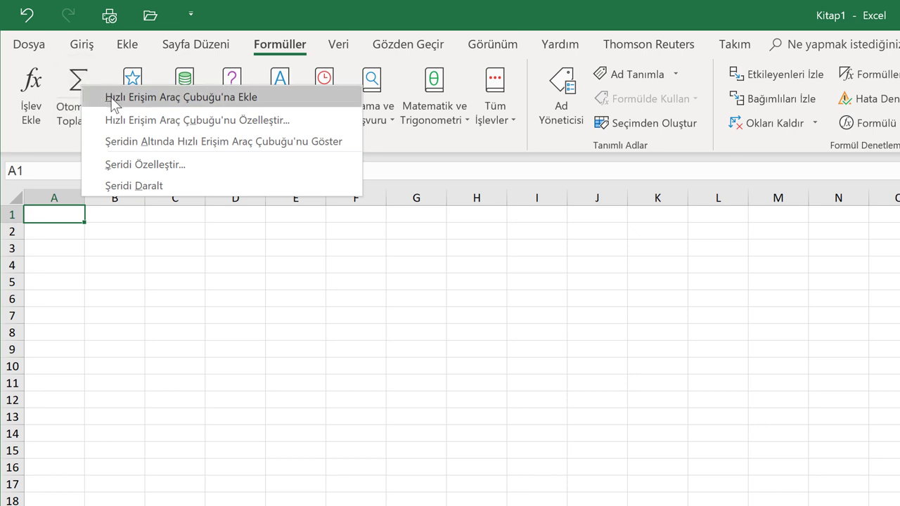
{"action": "left_click", "coordinate": [111, 98]}
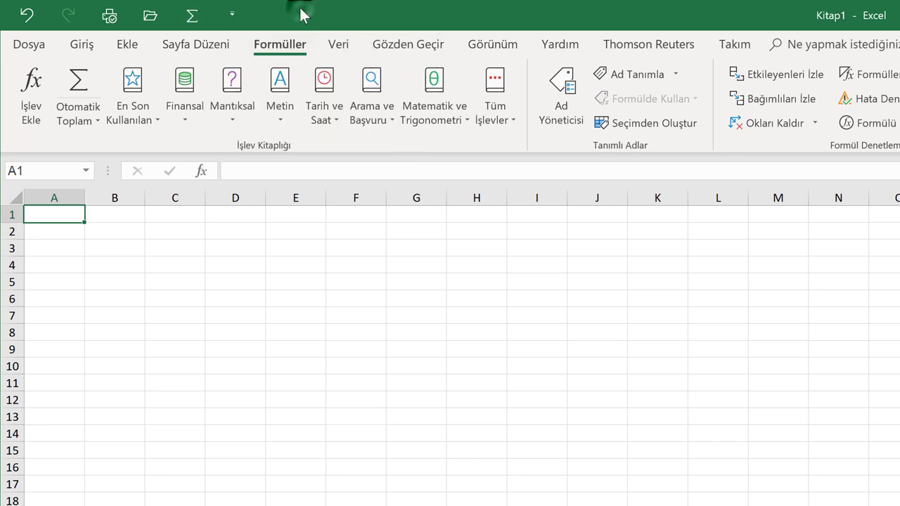
{"action": "left_click", "coordinate": [84, 44]}
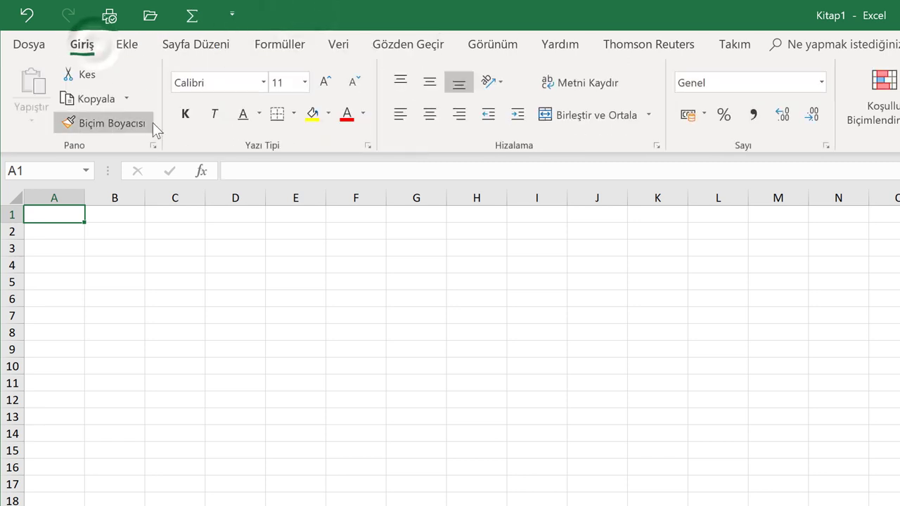
Step: Add Ortala from Popüler Komutlar to the Quick Access Toolbar through Excel Options
{"action": "left_click", "coordinate": [281, 21]}
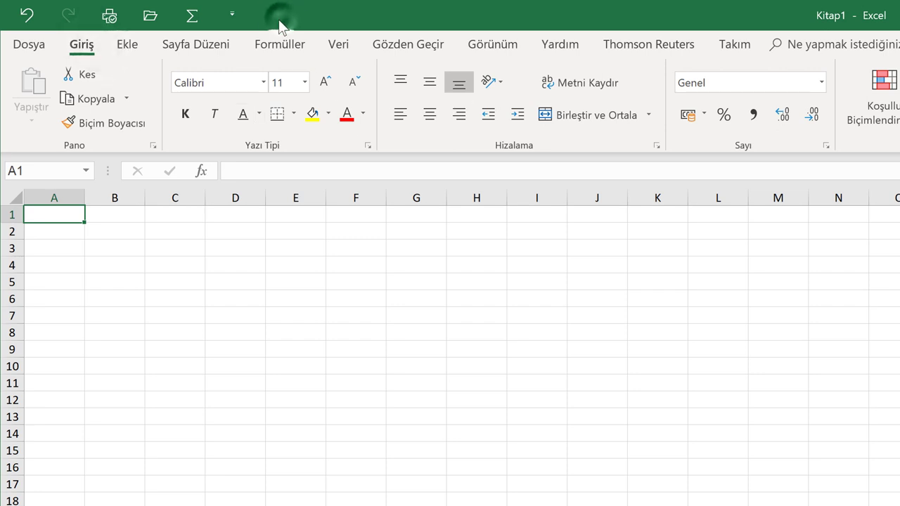
{"action": "left_click", "coordinate": [234, 16]}
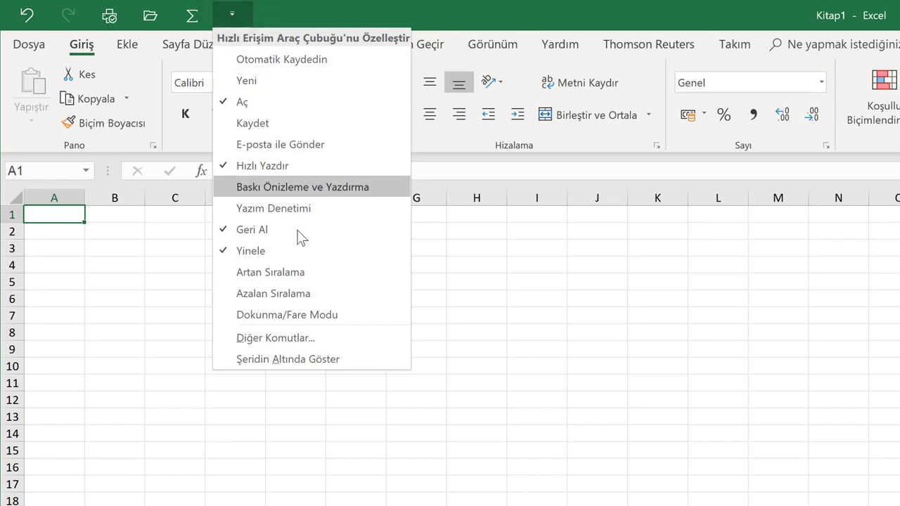
{"action": "left_click", "coordinate": [292, 338]}
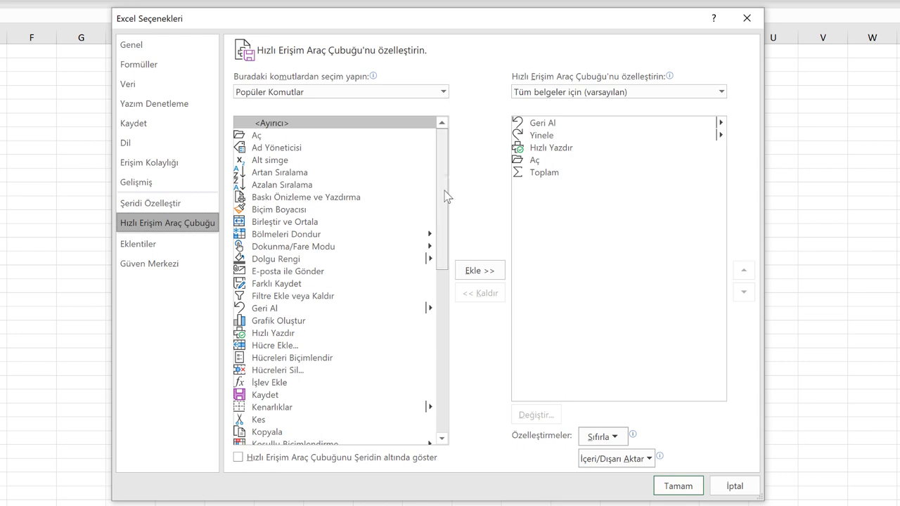
{"action": "left_click_drag", "start_coordinate": [446, 195], "coordinate": [441, 294]}
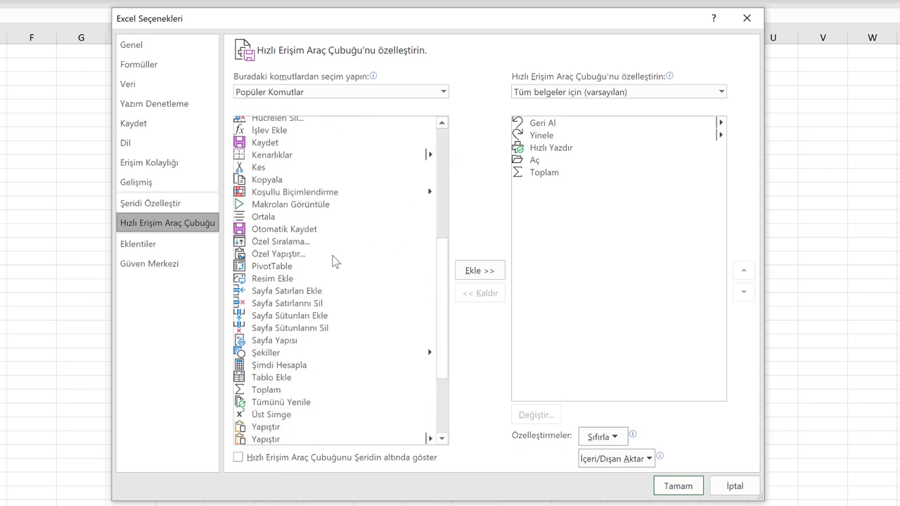
{"action": "left_click", "coordinate": [259, 217]}
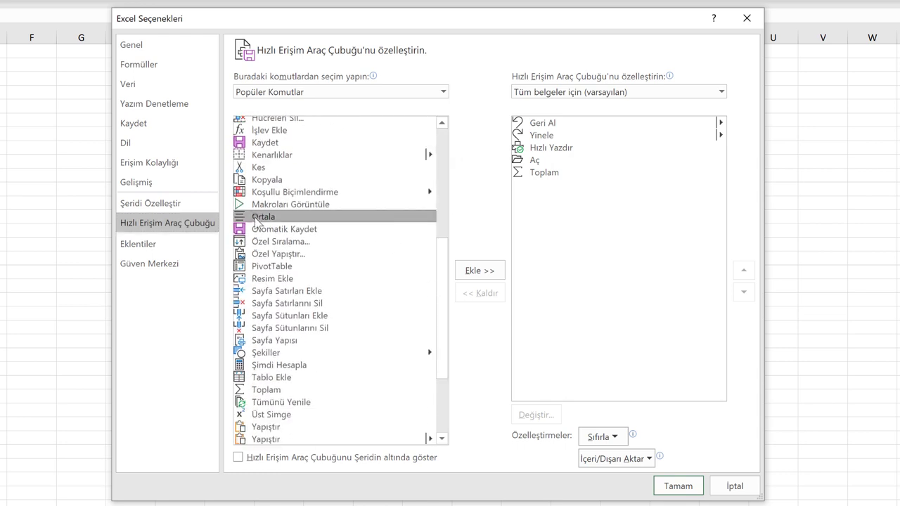
{"action": "left_click", "coordinate": [477, 274]}
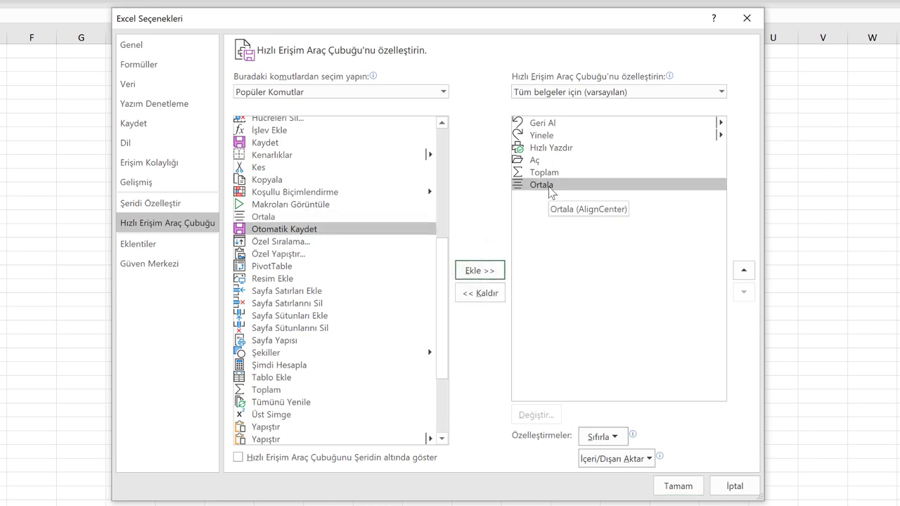
{"action": "left_click", "coordinate": [678, 485]}
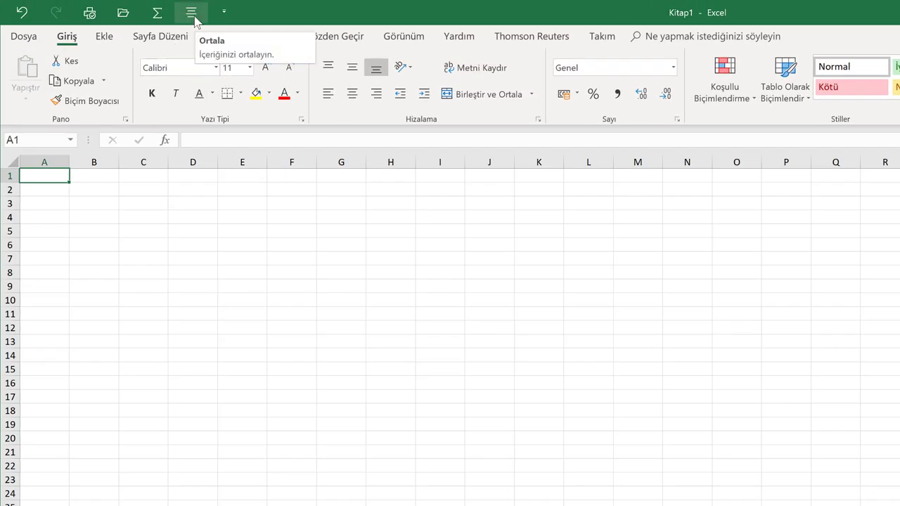
Step: Open the Quick Access Toolbar options and switch the command list to Tüm Komutlar
{"action": "left_click", "coordinate": [223, 11]}
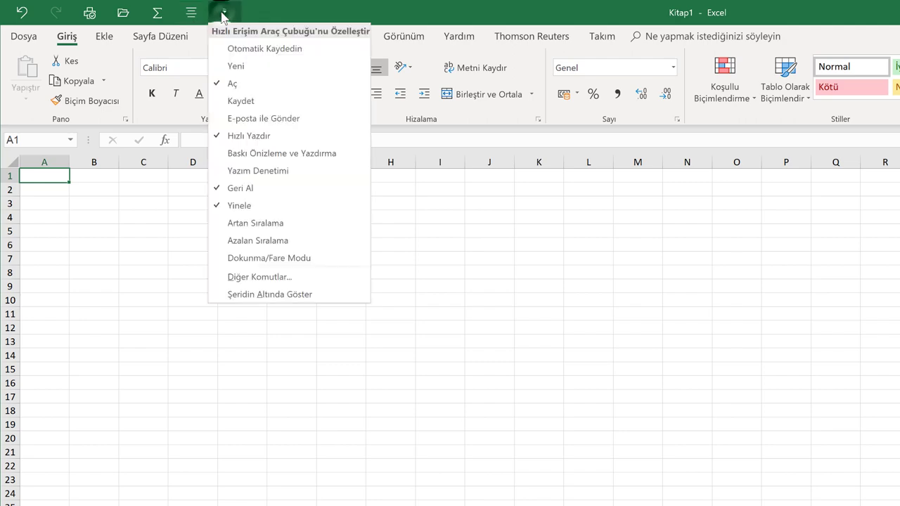
{"action": "left_click", "coordinate": [280, 277]}
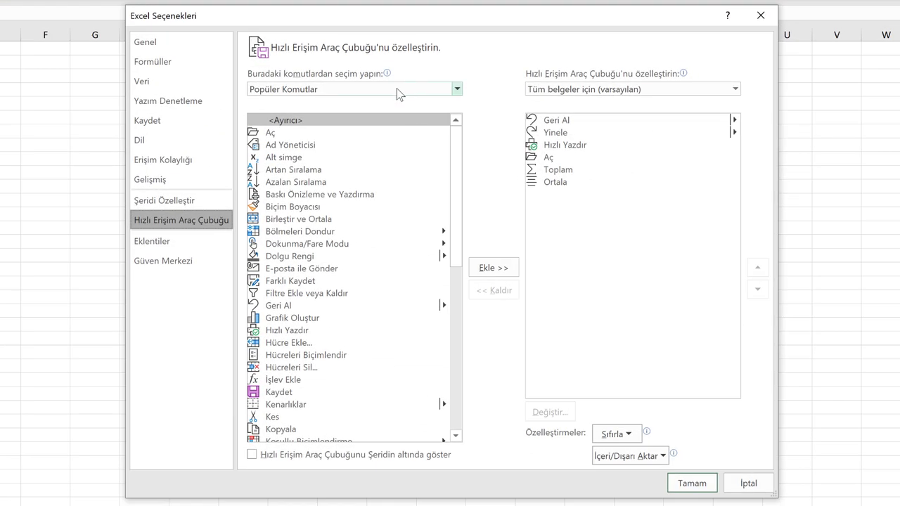
{"action": "left_click", "coordinate": [396, 88]}
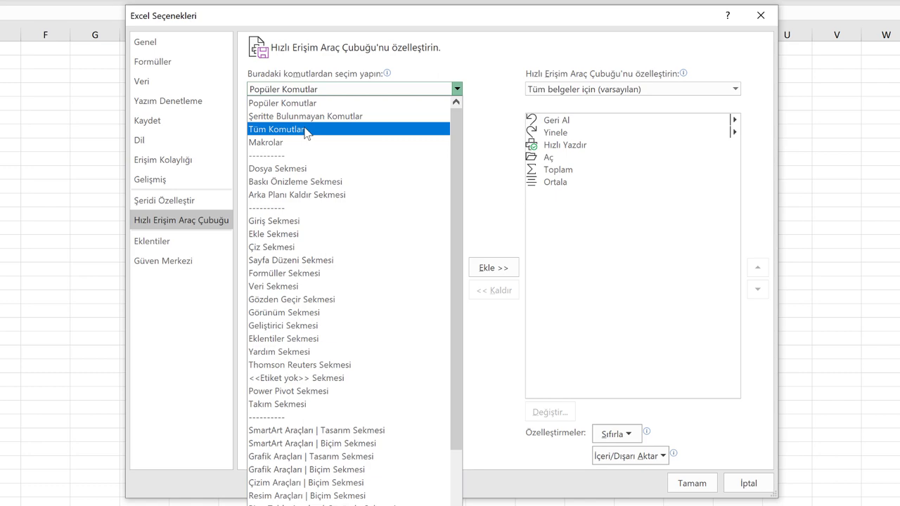
{"action": "left_click", "coordinate": [313, 132]}
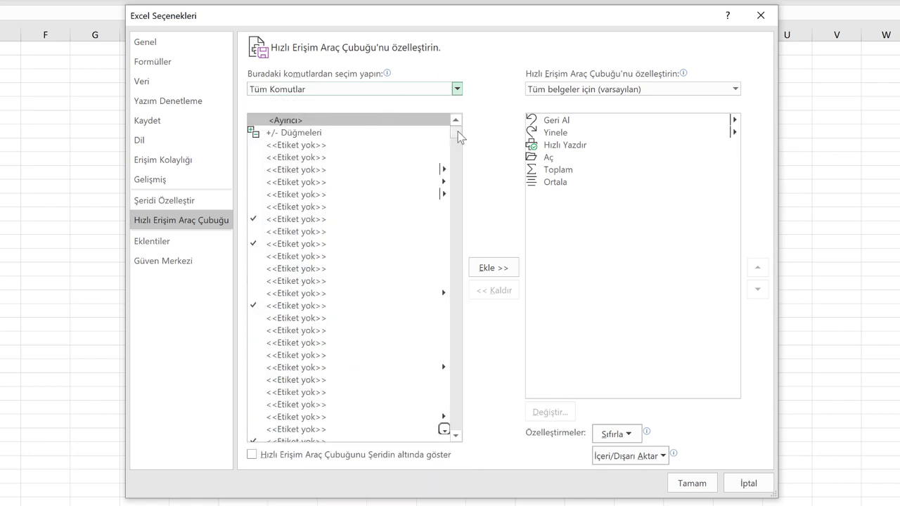
Step: Find Hakkında in the full list, add it to the toolbar, and confirm with Tamam
{"action": "left_click_drag", "start_coordinate": [459, 136], "coordinate": [458, 220]}
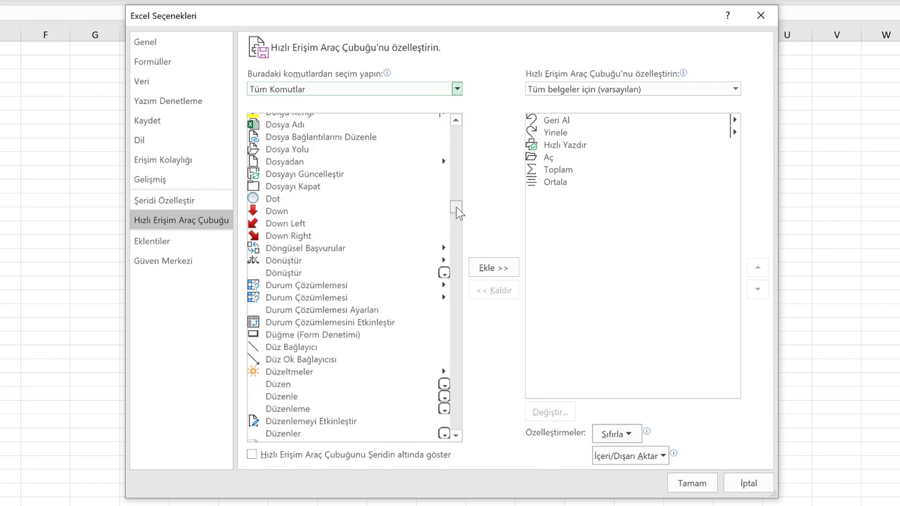
{"action": "left_click_drag", "start_coordinate": [460, 224], "coordinate": [458, 230]}
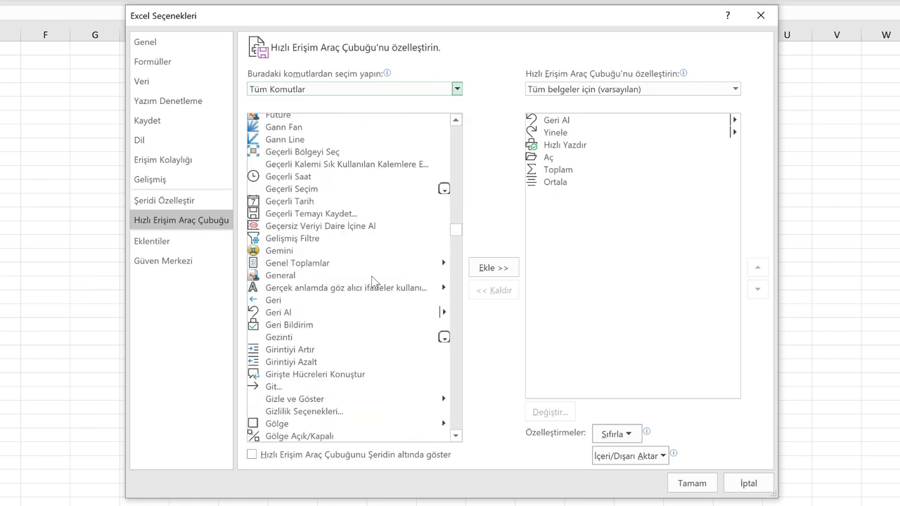
{"action": "left_click", "coordinate": [348, 289]}
{"action": "key", "text": "h"}
{"action": "scroll", "coordinate": [362, 297], "scroll_direction": "down", "scroll_amount": 4}
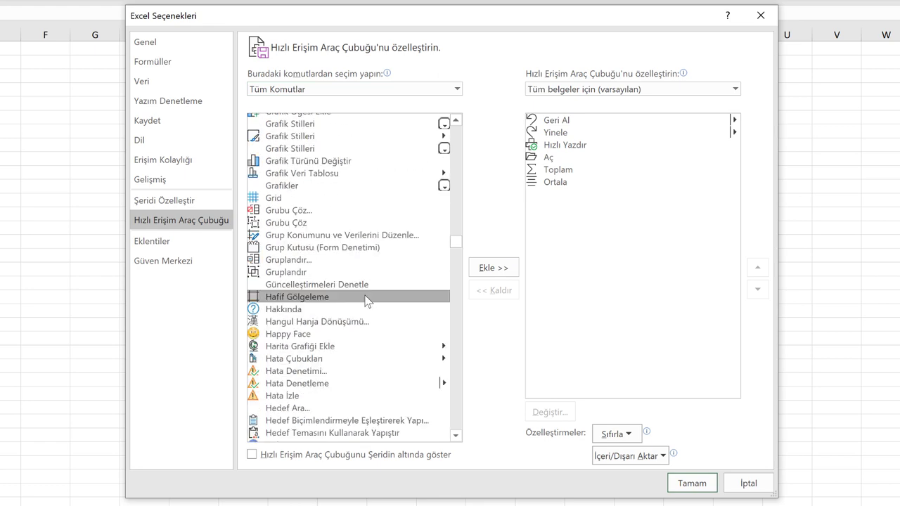
{"action": "scroll", "coordinate": [365, 301], "scroll_direction": "down", "scroll_amount": 2}
{"action": "left_click", "coordinate": [294, 240]}
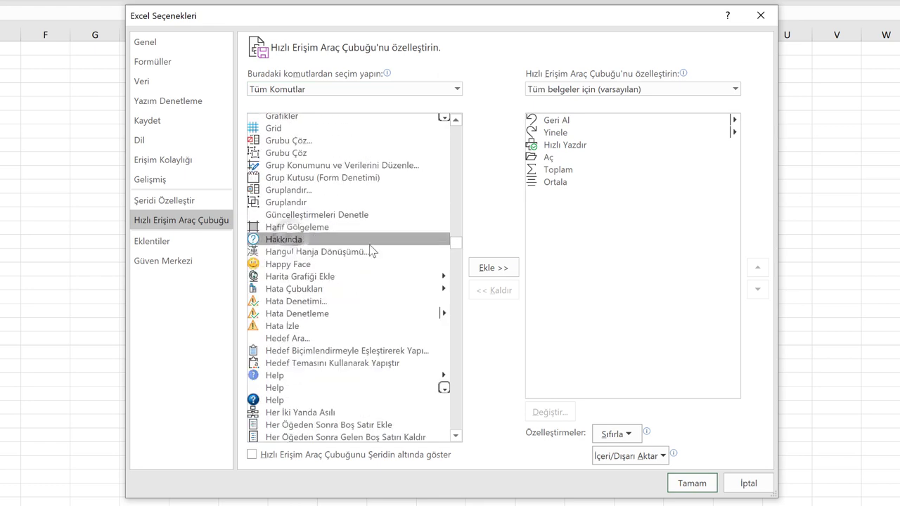
{"action": "left_click", "coordinate": [492, 269]}
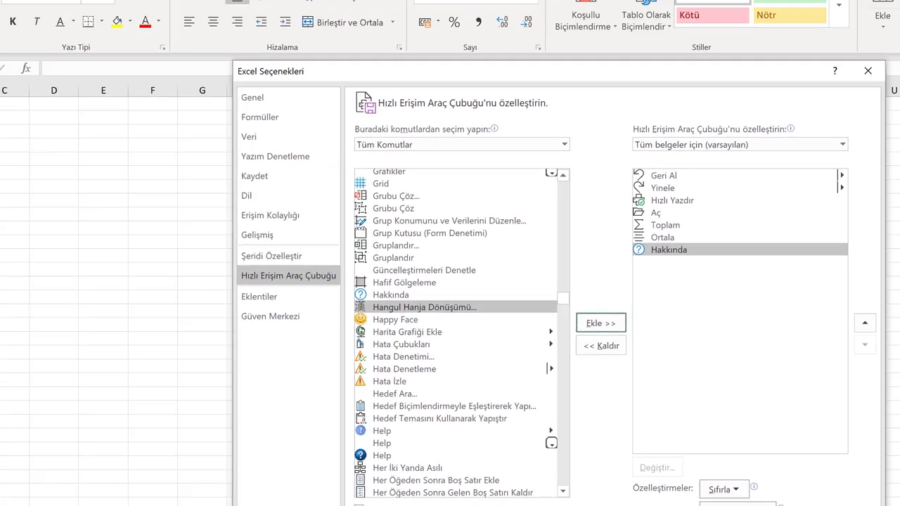
{"action": "left_click", "coordinate": [692, 483]}
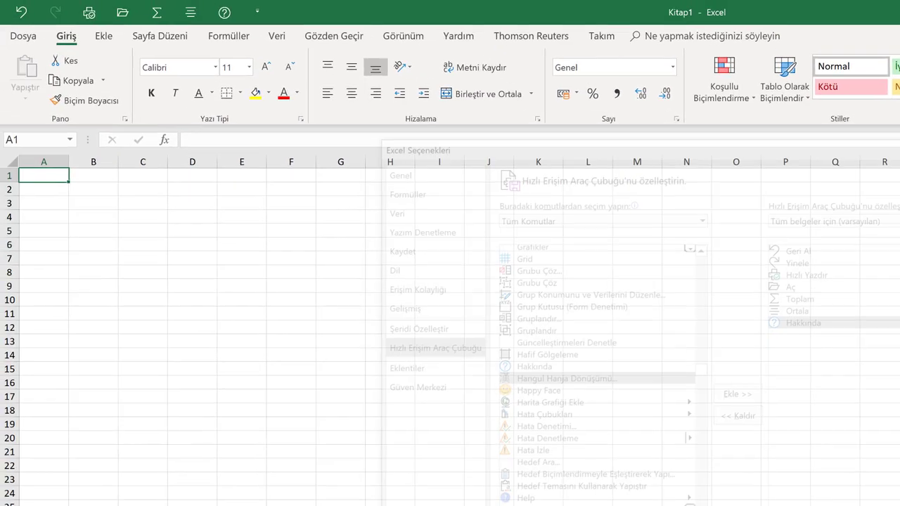
Step: Open the About Excel window from the new toolbar button, close it, and show the toolbar list
{"action": "left_click", "coordinate": [225, 14]}
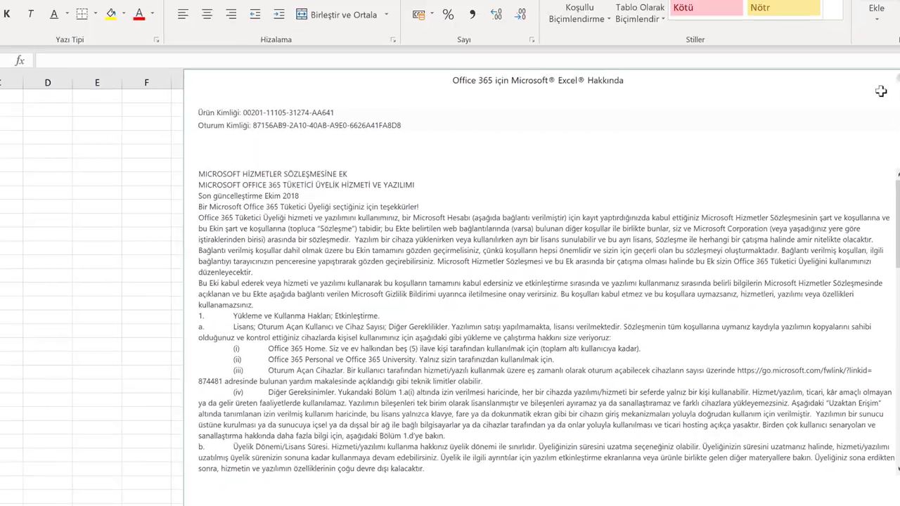
{"action": "left_click", "coordinate": [818, 32]}
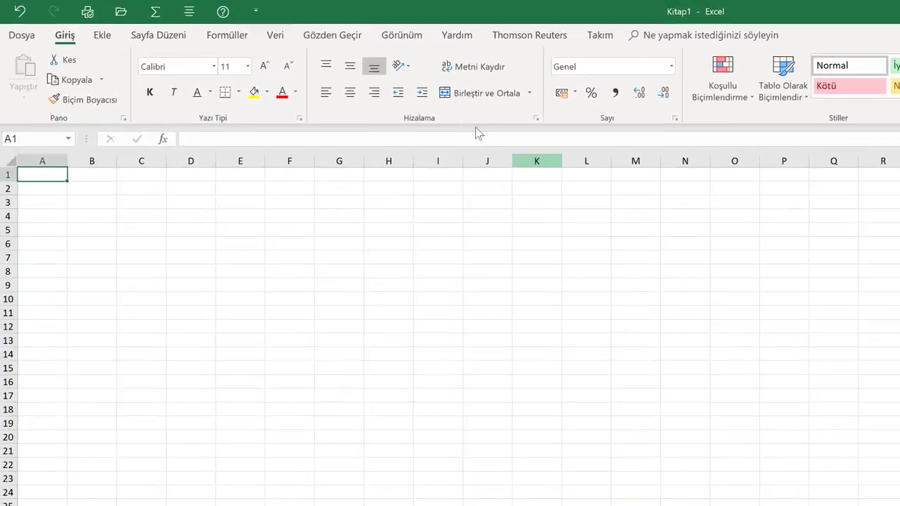
{"action": "left_click", "coordinate": [258, 12]}
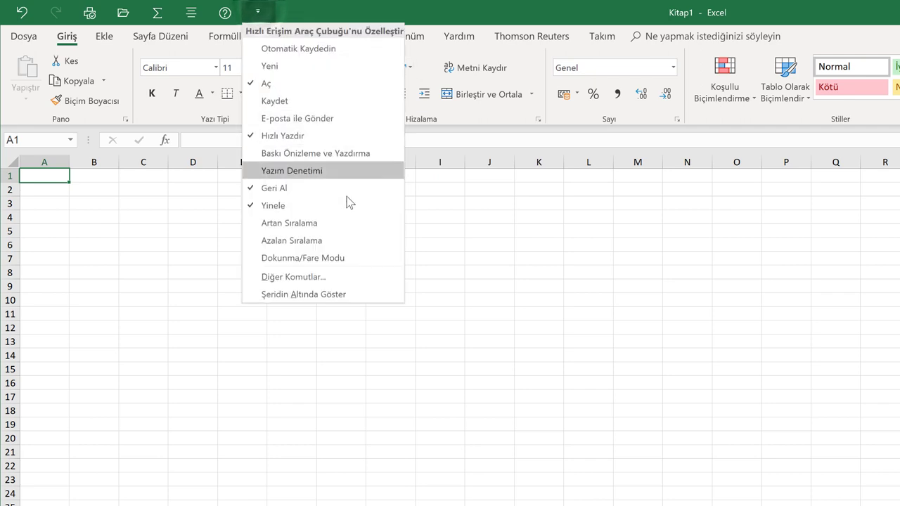
Step: Move Toplam up four places to the top of the toolbar command list and apply
{"action": "left_click", "coordinate": [299, 279]}
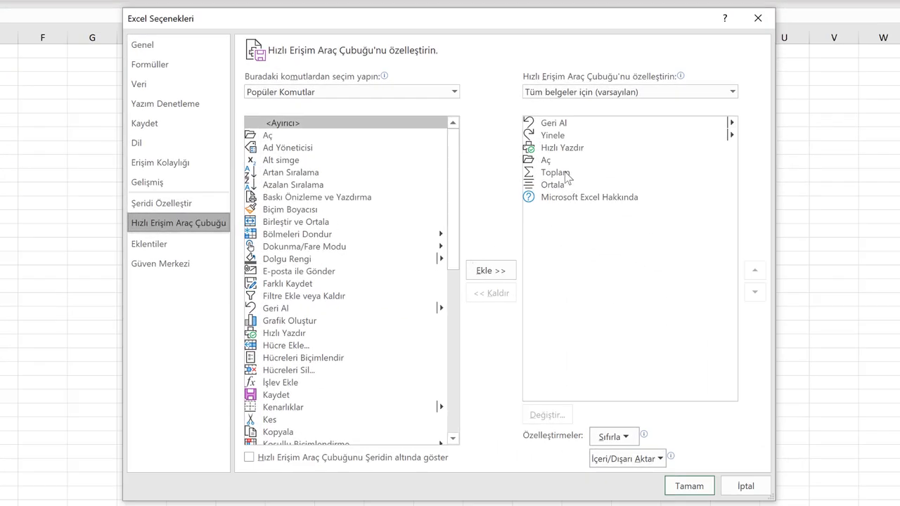
{"action": "left_click", "coordinate": [567, 176]}
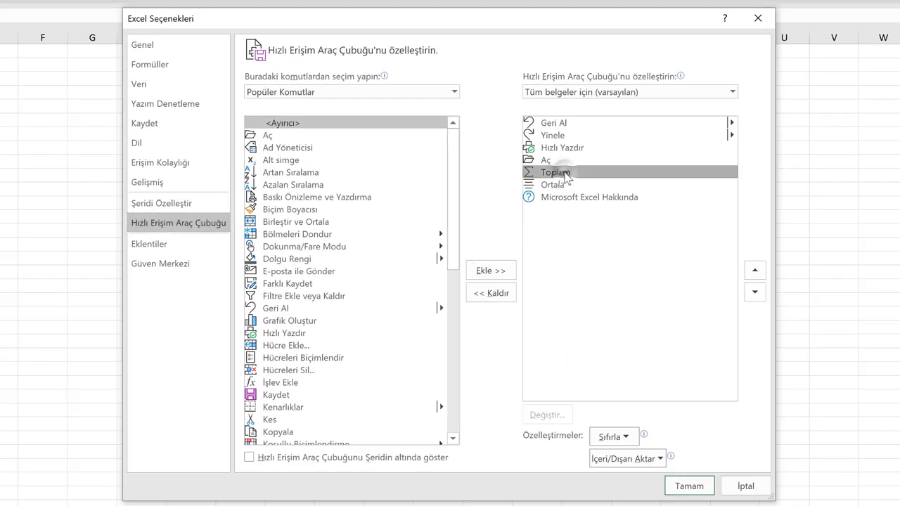
{"action": "left_click", "coordinate": [755, 272]}
{"action": "left_click", "coordinate": [755, 272]}
{"action": "left_click", "coordinate": [754, 272]}
{"action": "left_click", "coordinate": [755, 272]}
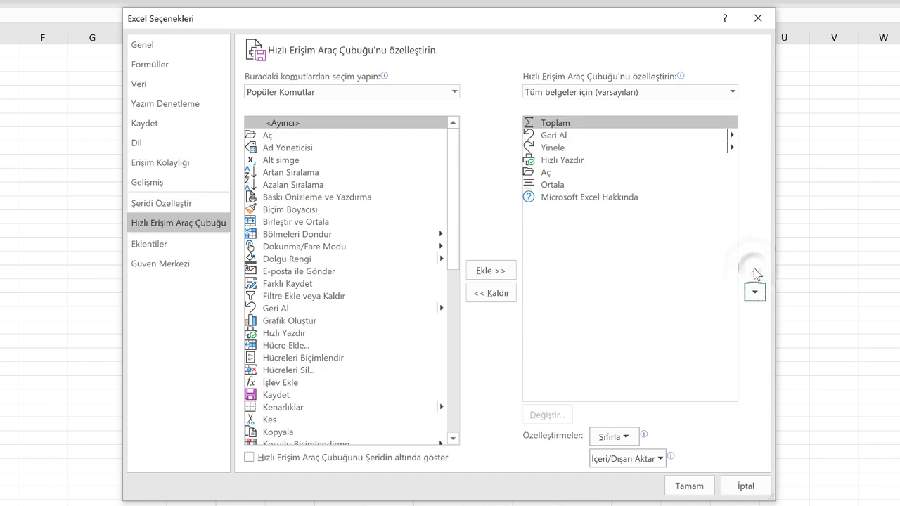
{"action": "left_click", "coordinate": [691, 488]}
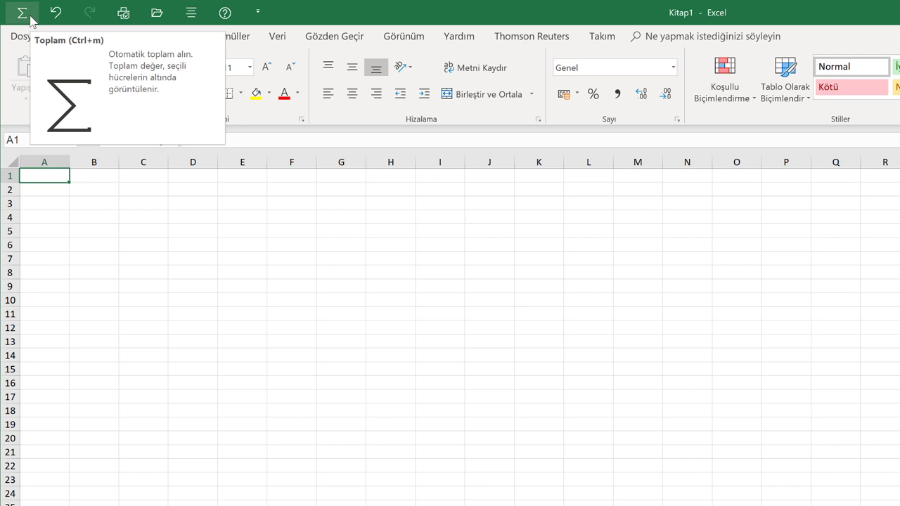
Step: Remove Quick Print from the toolbar, show the toolbar below the ribbon, then above again
{"action": "right_click", "coordinate": [123, 14]}
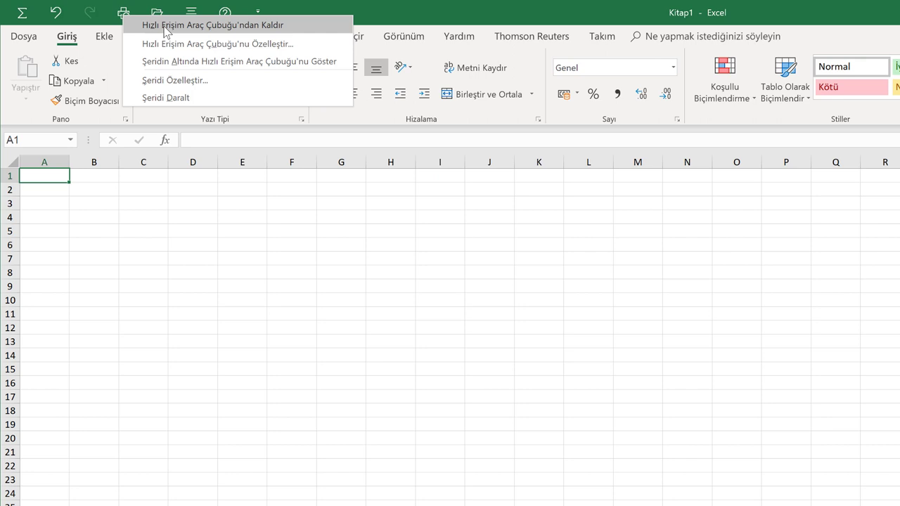
{"action": "left_click", "coordinate": [165, 27]}
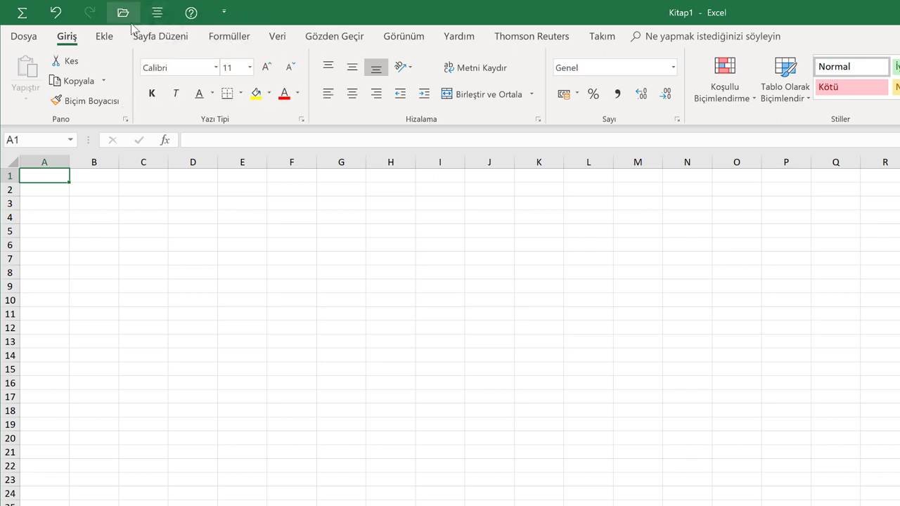
{"action": "left_click", "coordinate": [225, 13]}
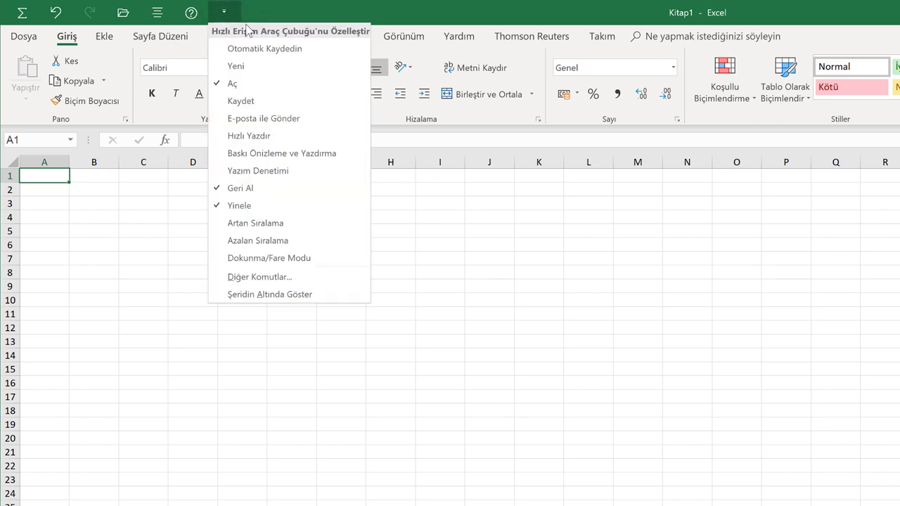
{"action": "left_click", "coordinate": [270, 295]}
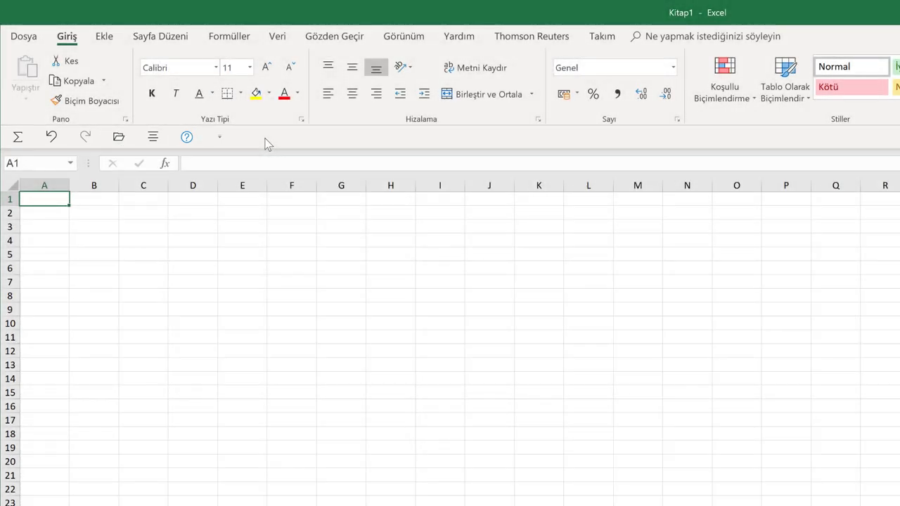
{"action": "left_click", "coordinate": [220, 136]}
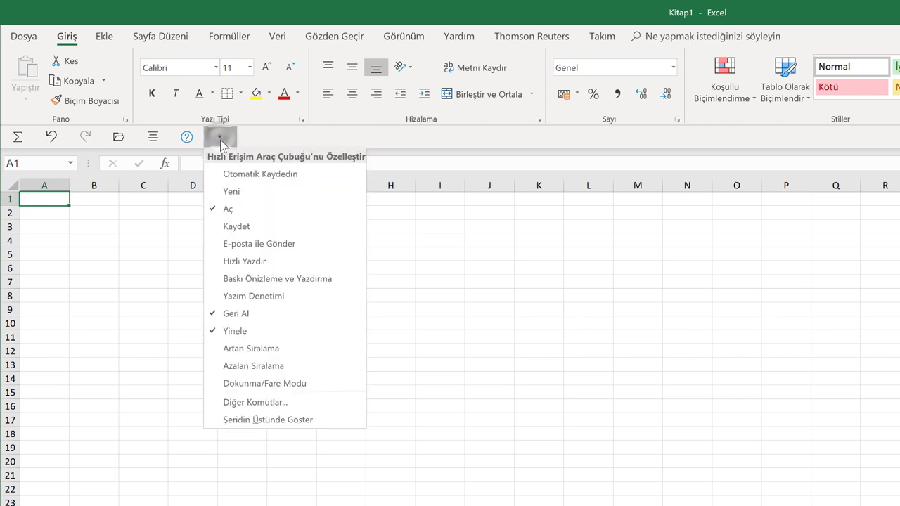
{"action": "left_click", "coordinate": [249, 419]}
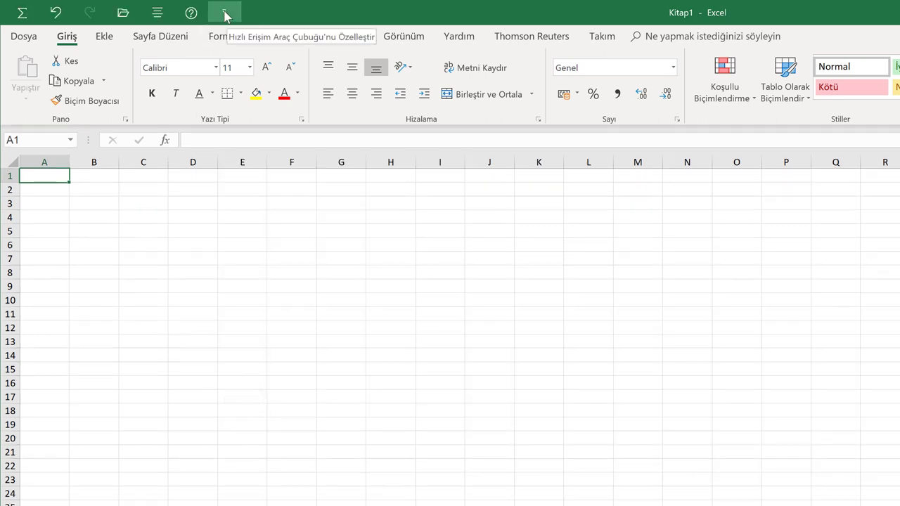
Step: Export all customizations to Masaüstü as 'Excel Hızlı Erişim Araç Çubuğum.exportedUI'
{"action": "left_click", "coordinate": [225, 14]}
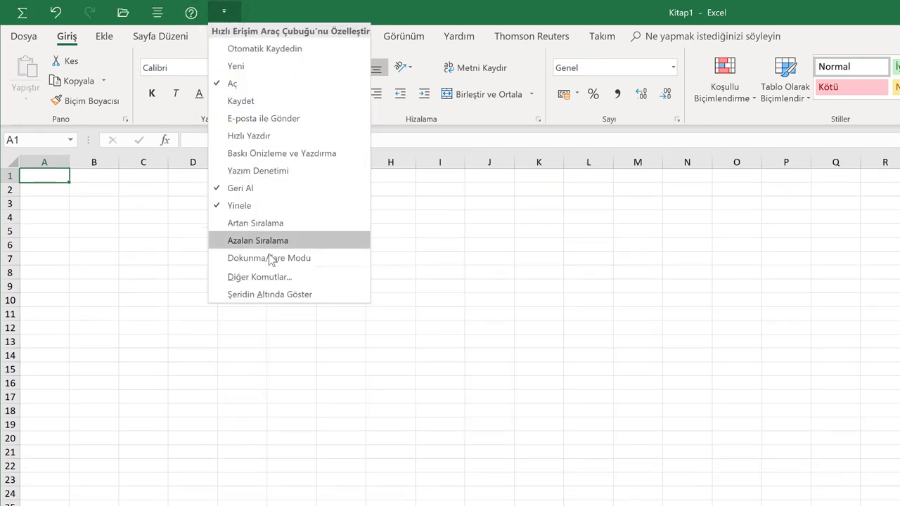
{"action": "left_click", "coordinate": [258, 277]}
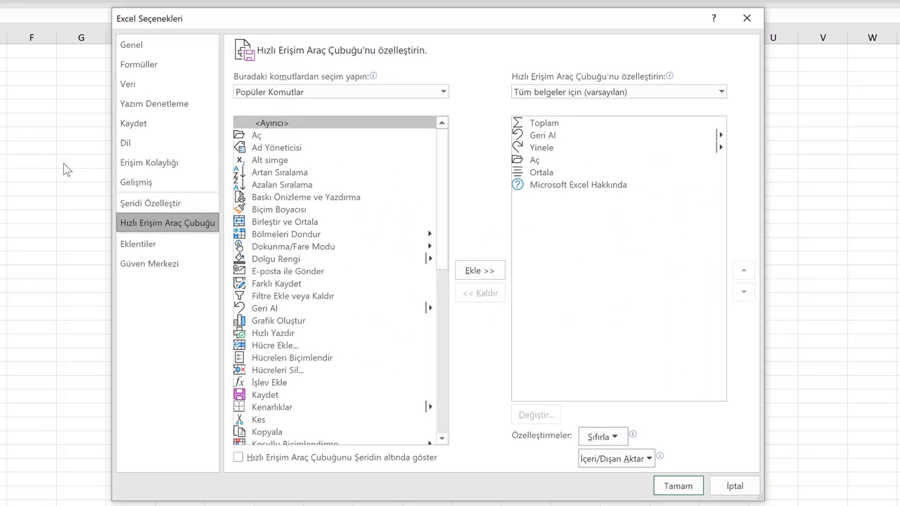
{"action": "left_click", "coordinate": [615, 461]}
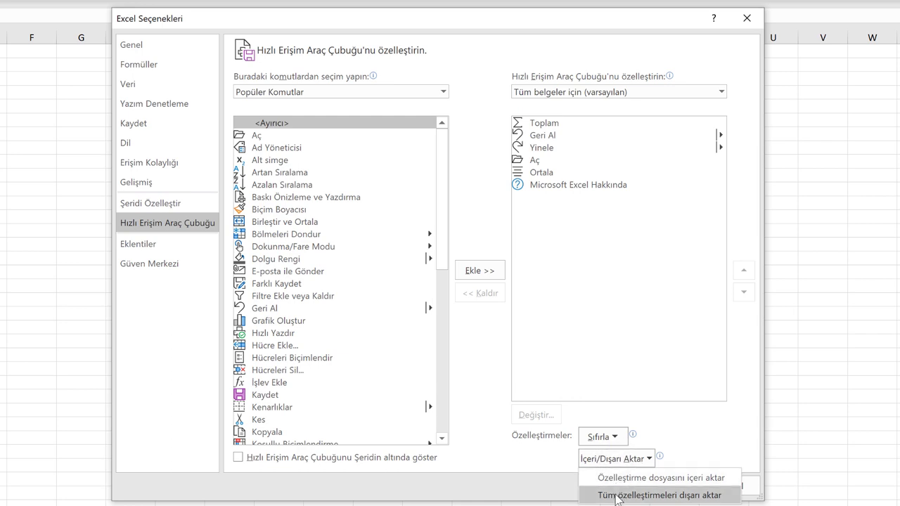
{"action": "left_click", "coordinate": [617, 498]}
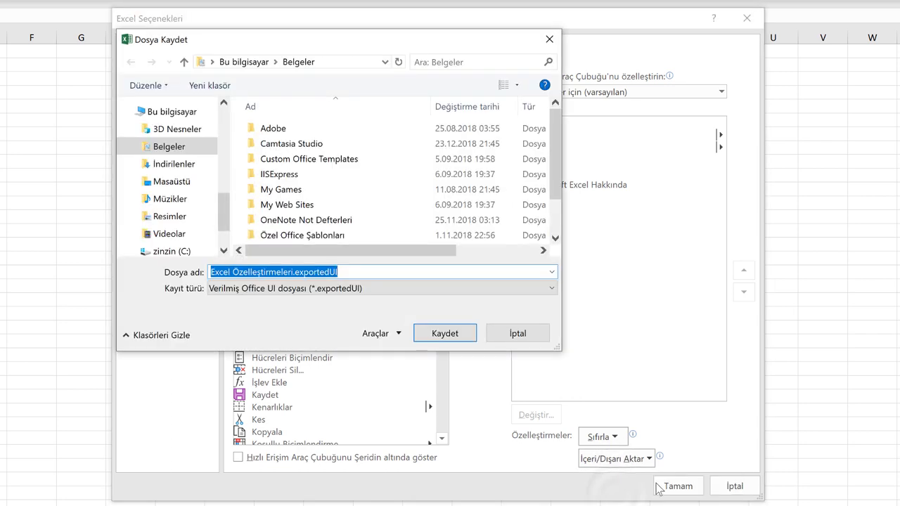
{"action": "left_click", "coordinate": [176, 181]}
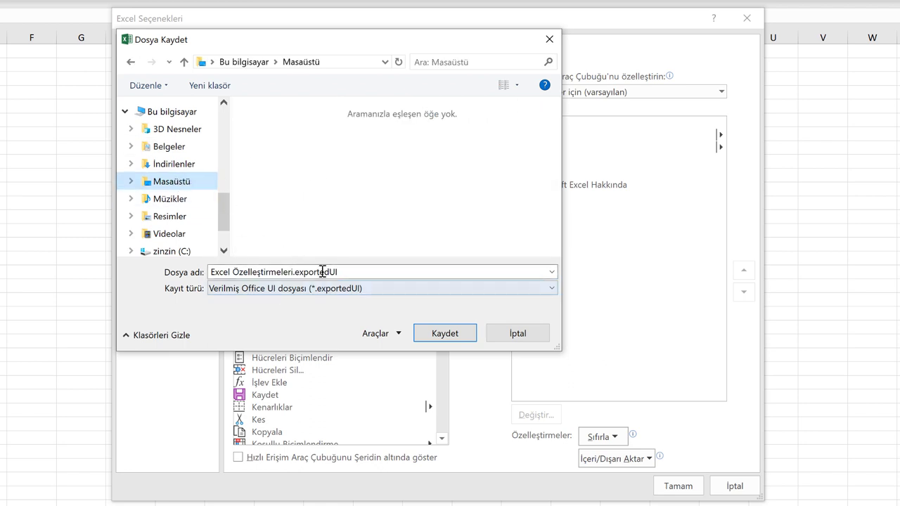
{"action": "left_click", "coordinate": [360, 274]}
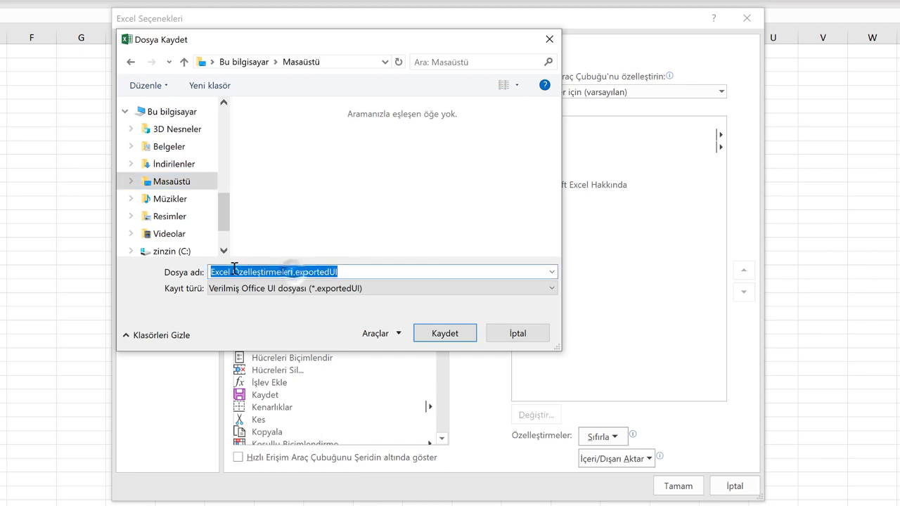
{"action": "left_click_drag", "start_coordinate": [211, 273], "coordinate": [294, 274]}
{"action": "type", "text": "Excel H"}
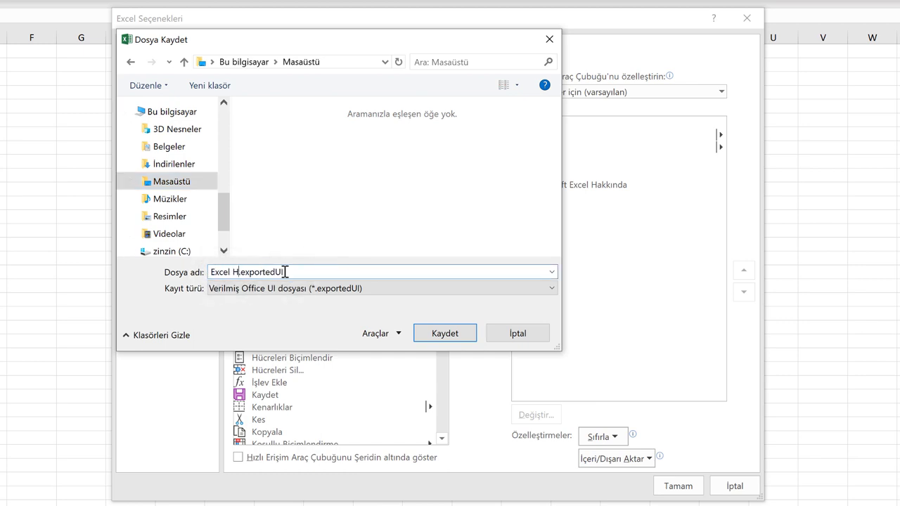
{"action": "type", "text": "ızlı Erişim A"}
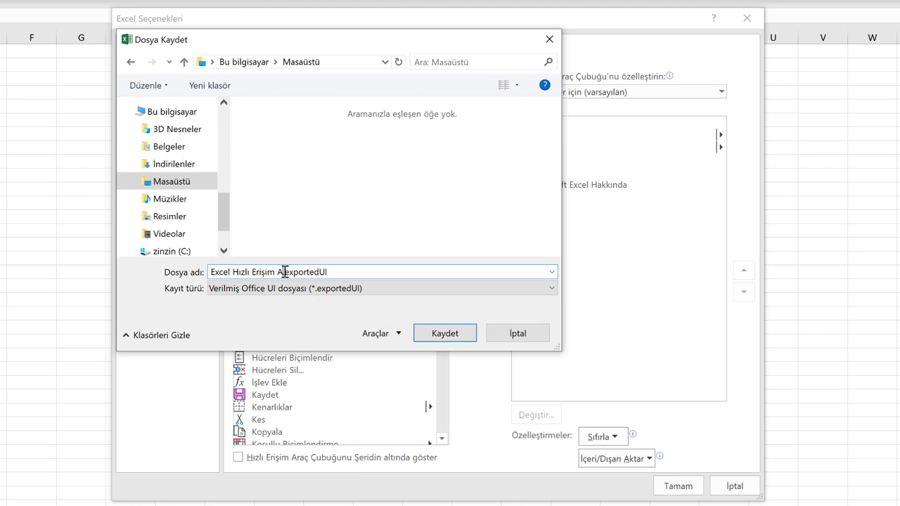
{"action": "type", "text": "raç Çubuğu"}
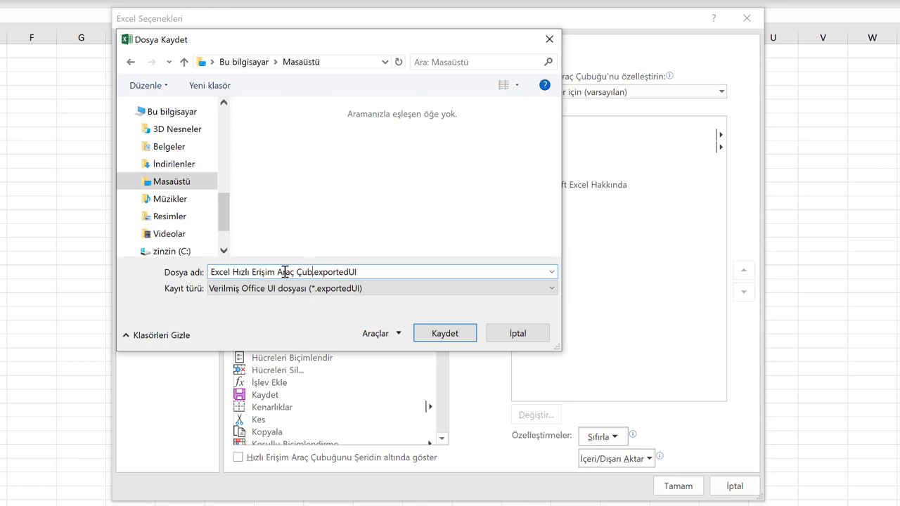
{"action": "type", "text": "m"}
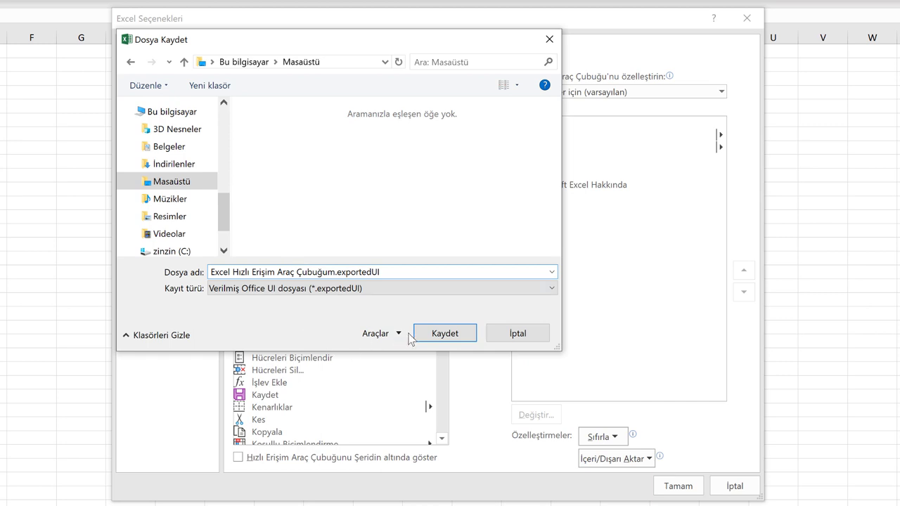
{"action": "left_click", "coordinate": [449, 335]}
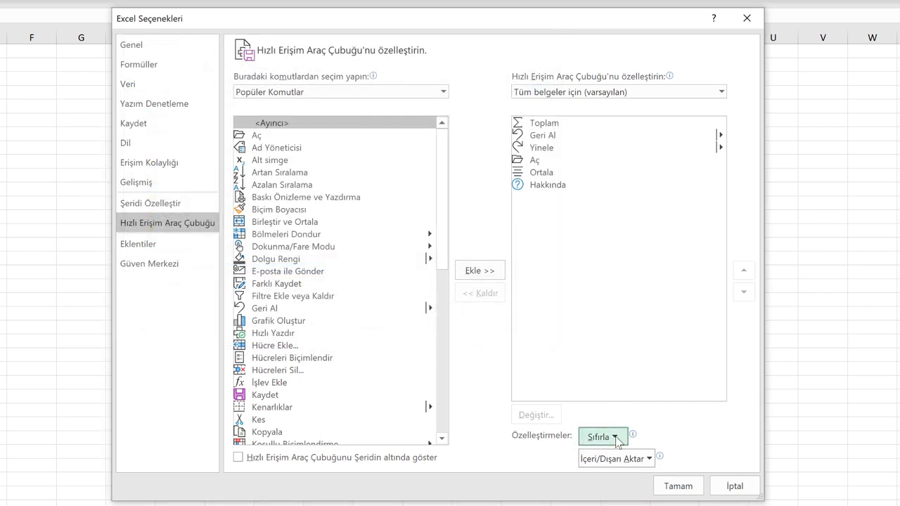
Step: Reset only the Quick Access Toolbar, confirm with Evet, and close Options with Tamam
{"action": "left_click", "coordinate": [614, 437]}
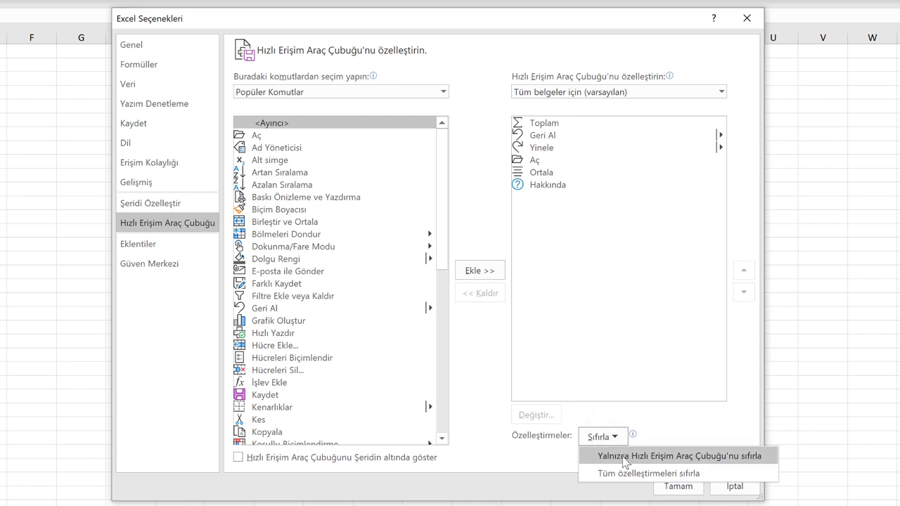
{"action": "left_click", "coordinate": [624, 456]}
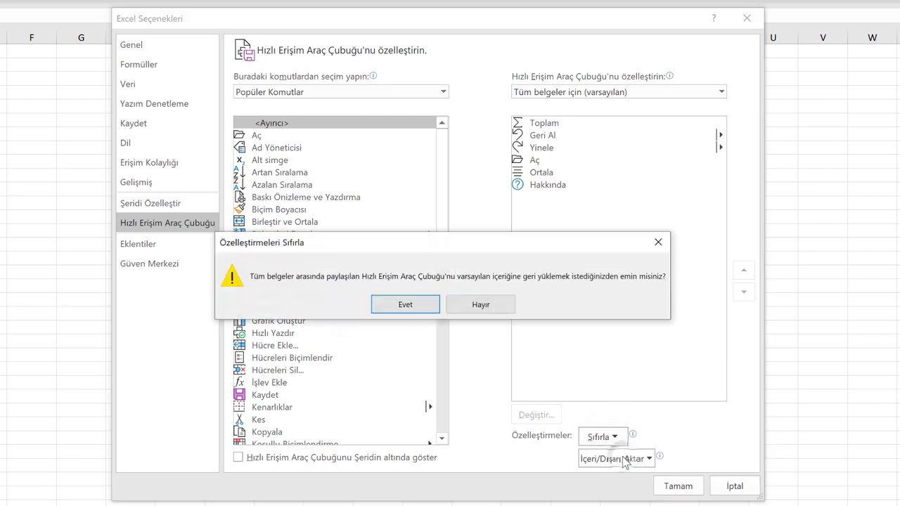
{"action": "left_click", "coordinate": [396, 307]}
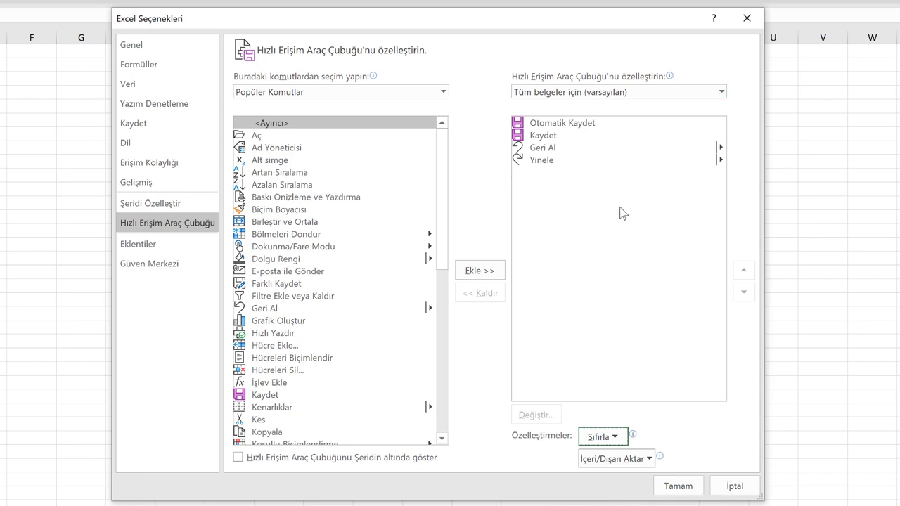
{"action": "left_click", "coordinate": [679, 486]}
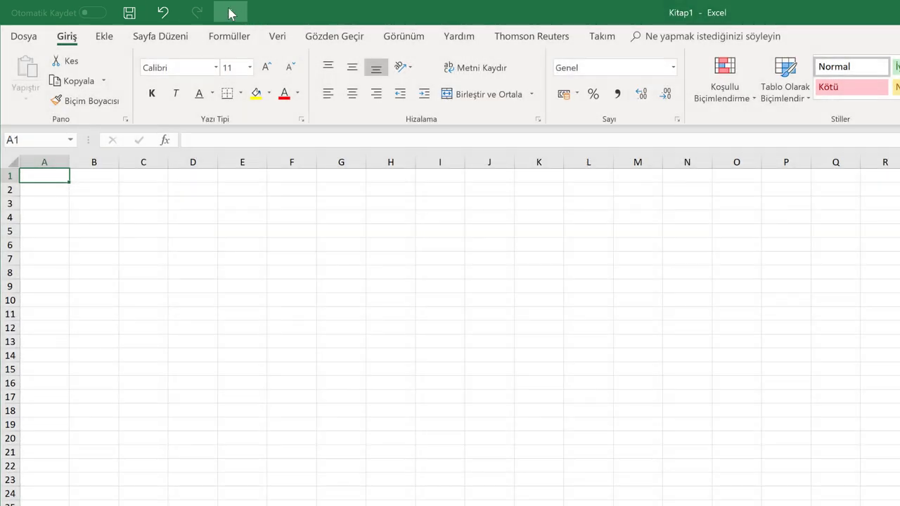
Step: Import 'Excel Hızlı Erişim Araç Çubuğum.exportedUI' from the desktop, replacing the current customizations
{"action": "left_click", "coordinate": [230, 12]}
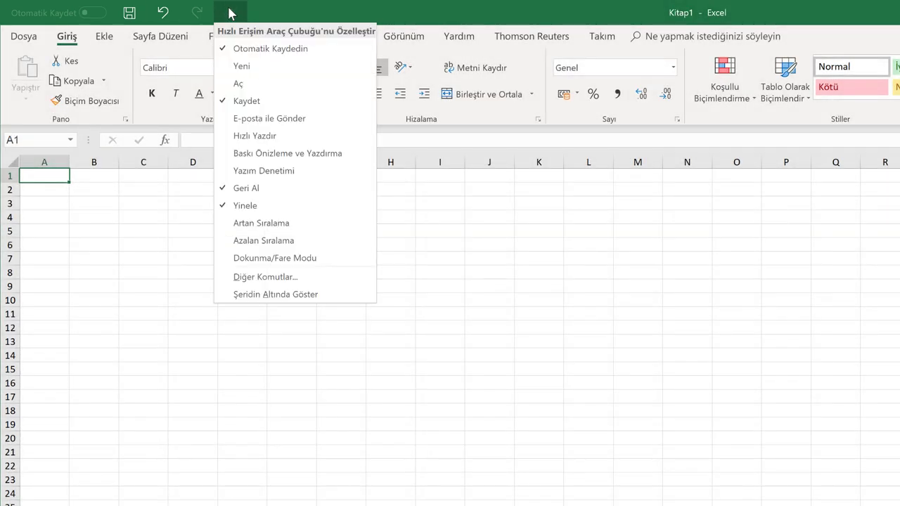
{"action": "left_click", "coordinate": [272, 277]}
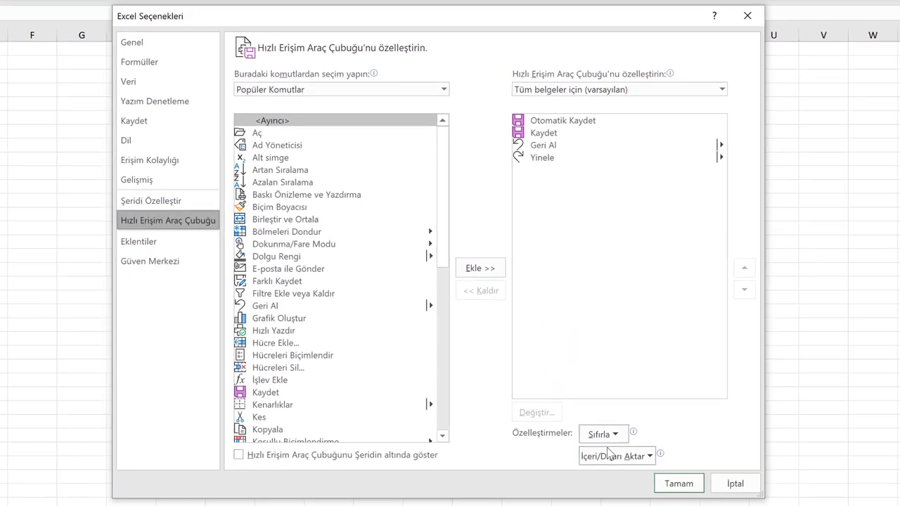
{"action": "left_click", "coordinate": [606, 457]}
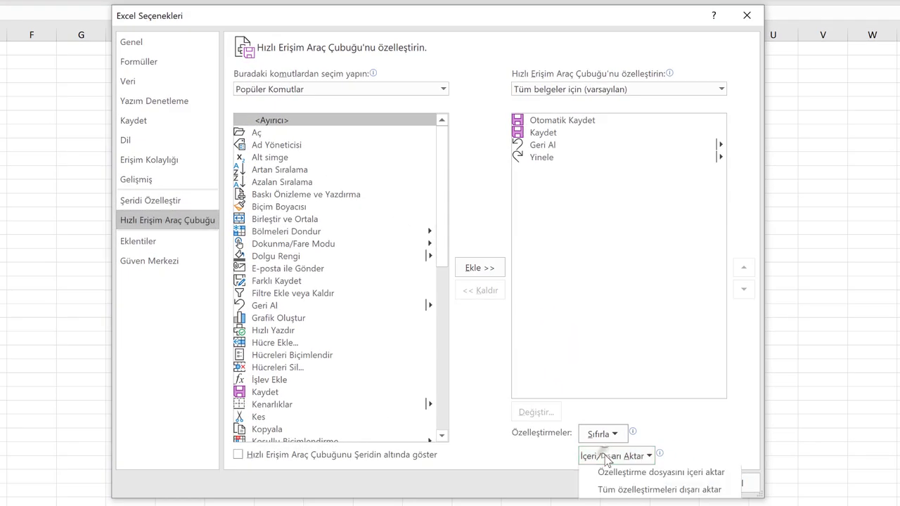
{"action": "left_click", "coordinate": [605, 473]}
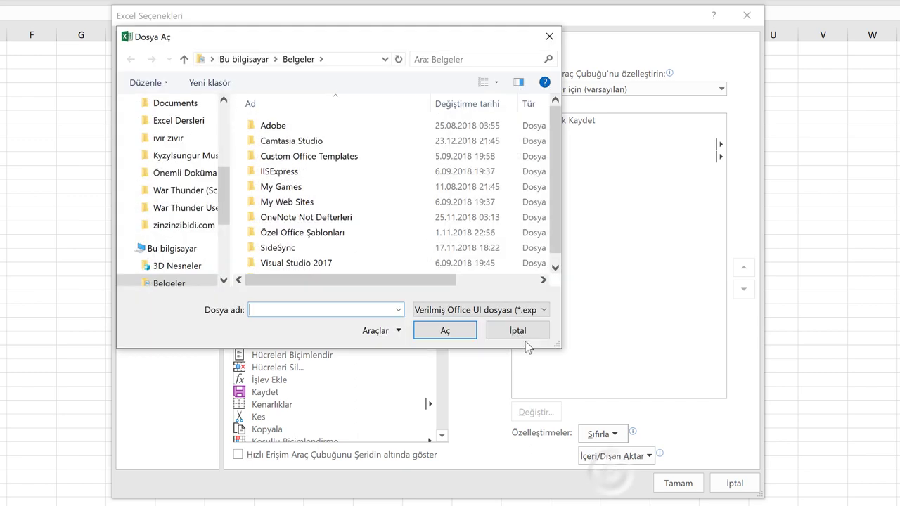
{"action": "scroll", "coordinate": [215, 147], "scroll_direction": "up", "scroll_amount": 2}
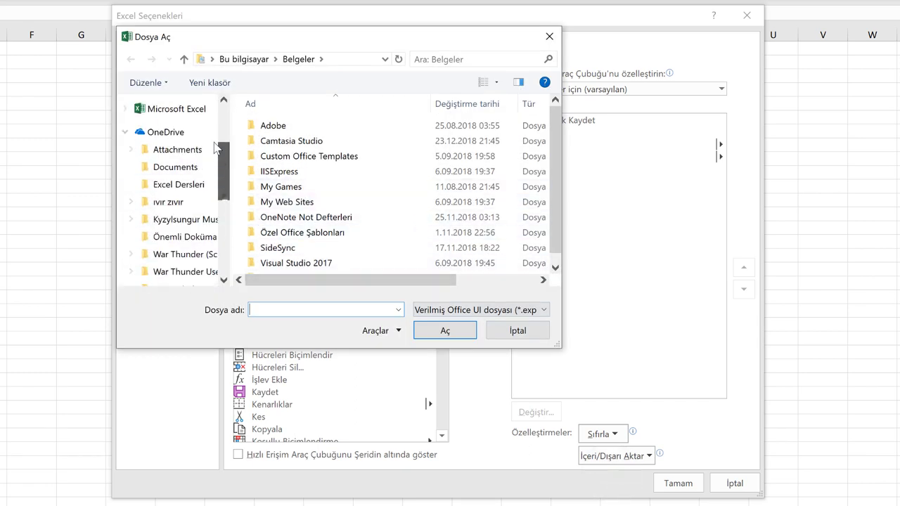
{"action": "scroll", "coordinate": [215, 148], "scroll_direction": "up", "scroll_amount": 3}
{"action": "left_click", "coordinate": [172, 133]}
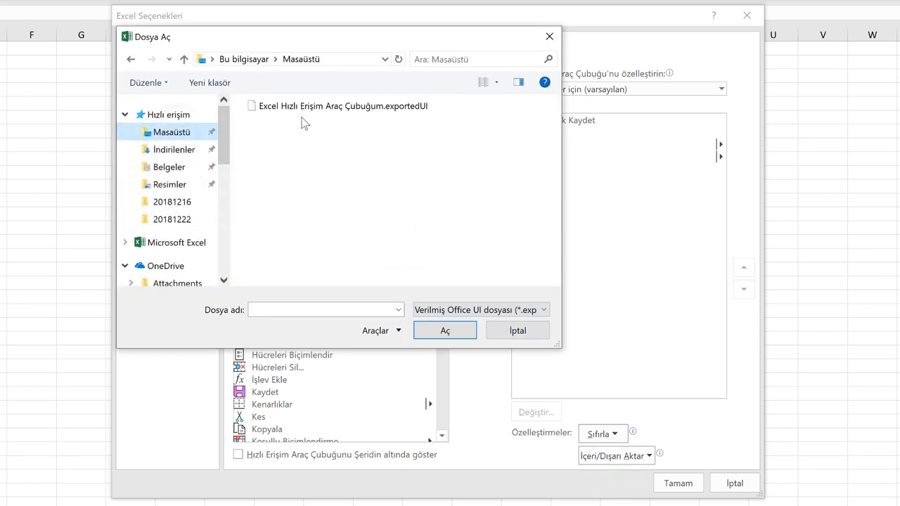
{"action": "left_click", "coordinate": [301, 107]}
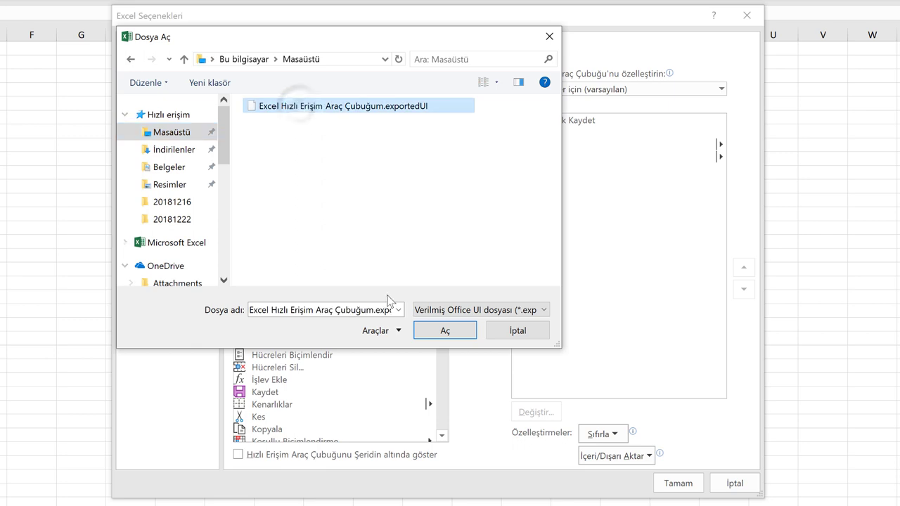
{"action": "left_click", "coordinate": [438, 333]}
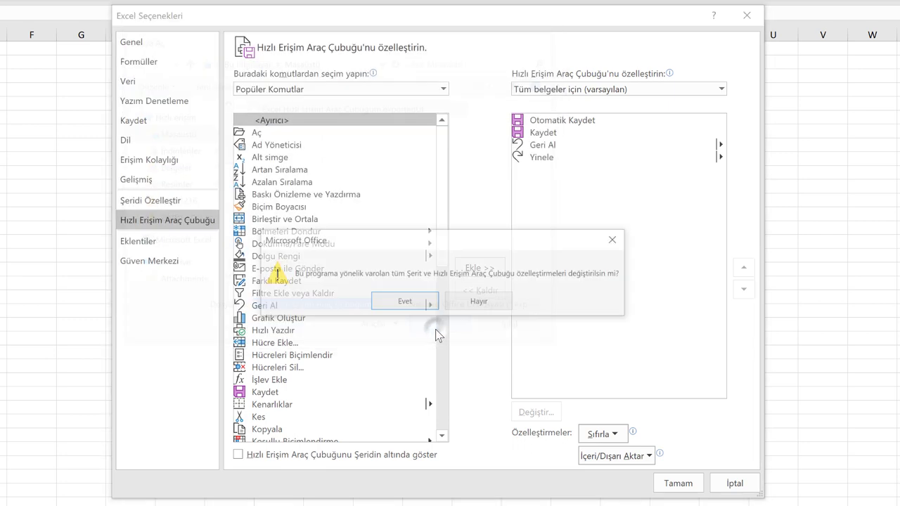
{"action": "left_click", "coordinate": [403, 302]}
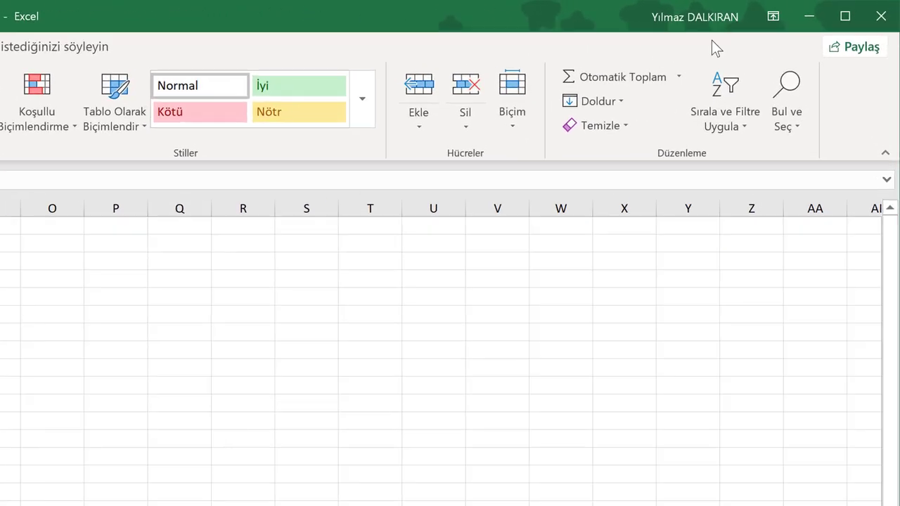
Step: Set the ribbon to Şeridi Otomatik Gizle (Auto-hide Ribbon) and briefly reveal it
{"action": "left_click", "coordinate": [766, 20]}
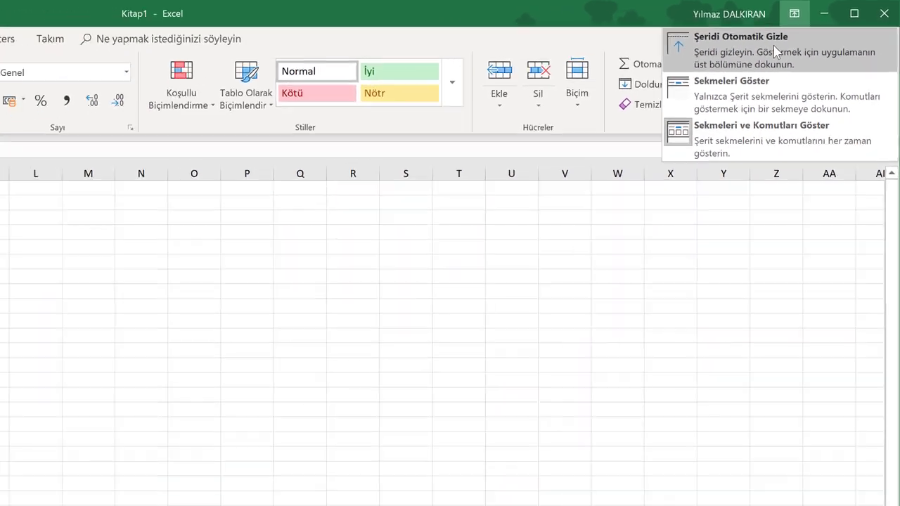
{"action": "left_click", "coordinate": [744, 57]}
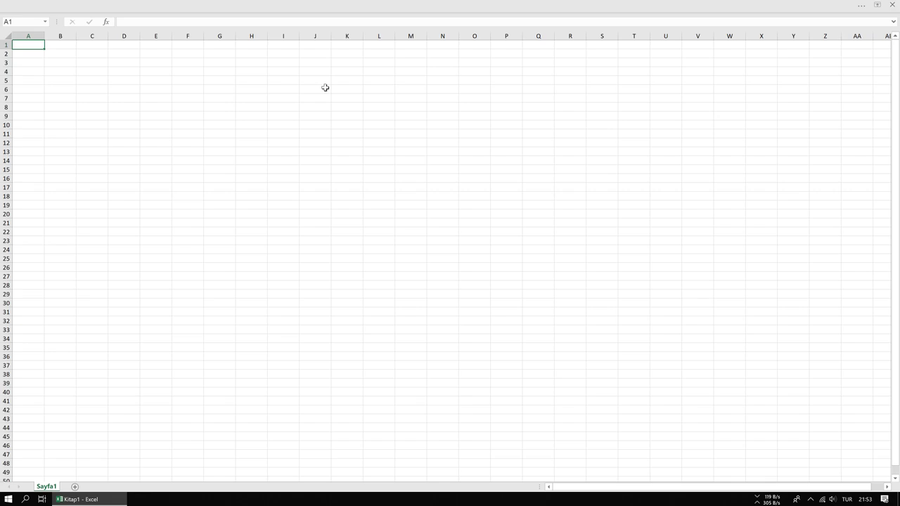
{"action": "mouse_move", "coordinate": [383, 12]}
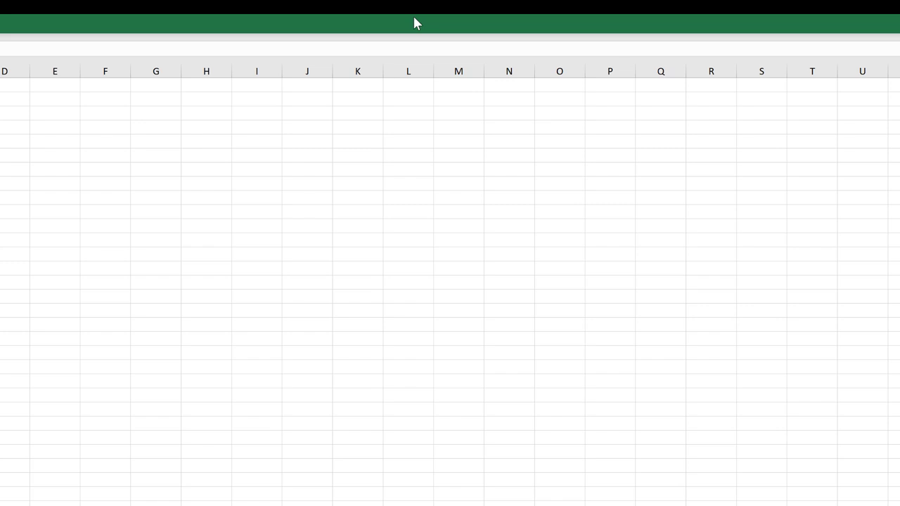
{"action": "left_click", "coordinate": [415, 24]}
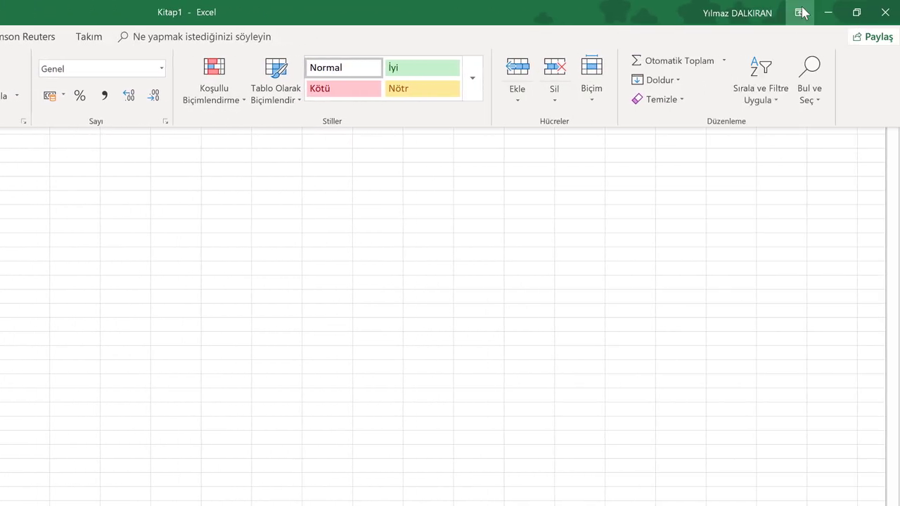
Step: Switch the ribbon to Sekmeleri Göster, then to Sekmeleri ve Komutları Göster
{"action": "left_click", "coordinate": [802, 12]}
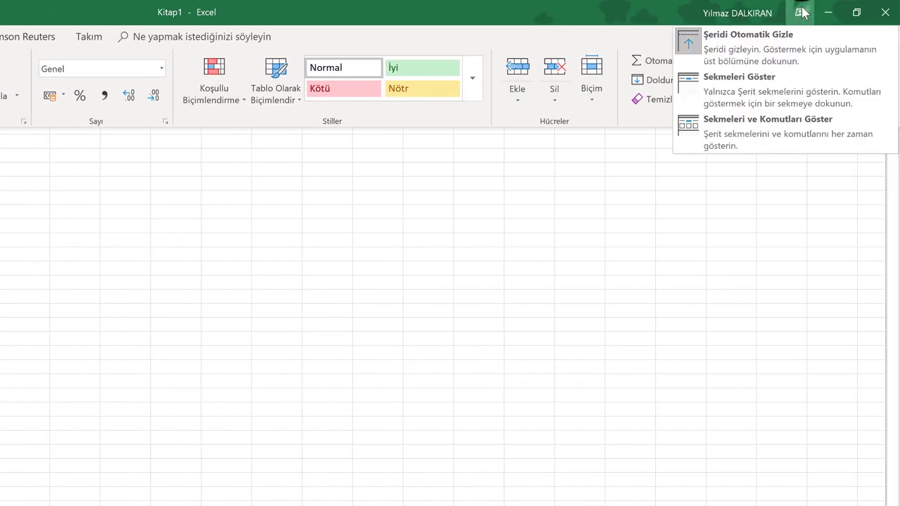
{"action": "left_click", "coordinate": [765, 89]}
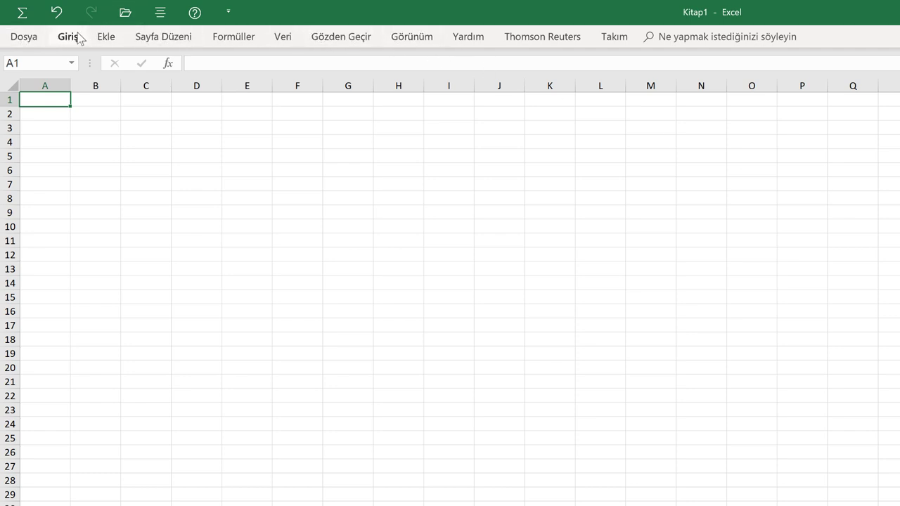
{"action": "left_click", "coordinate": [71, 31]}
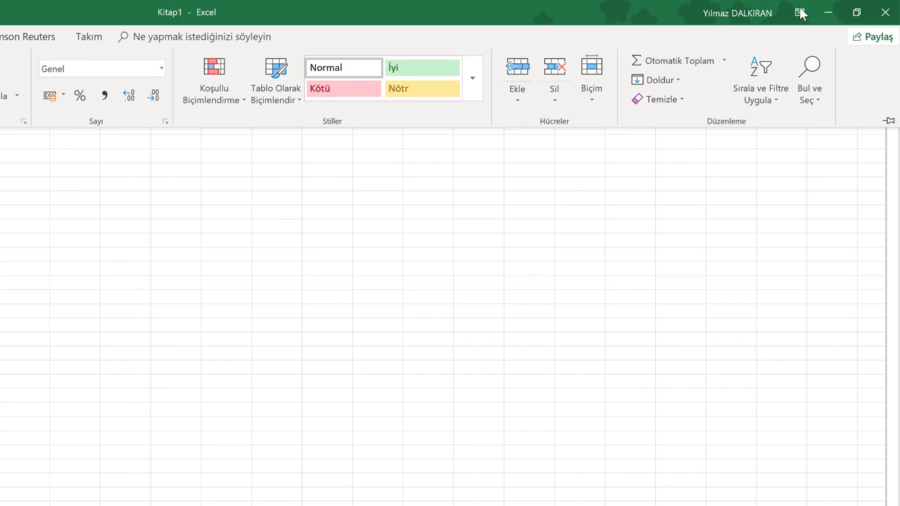
{"action": "left_click", "coordinate": [800, 12]}
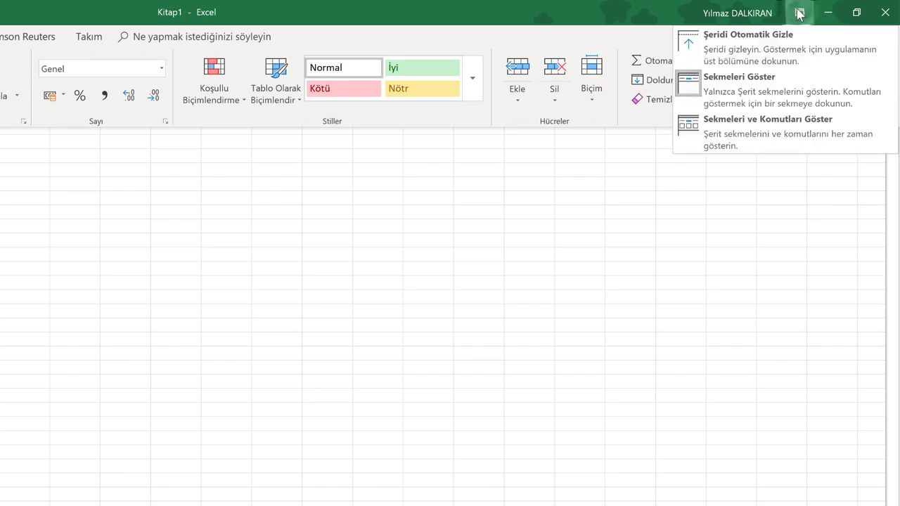
{"action": "left_click", "coordinate": [762, 126]}
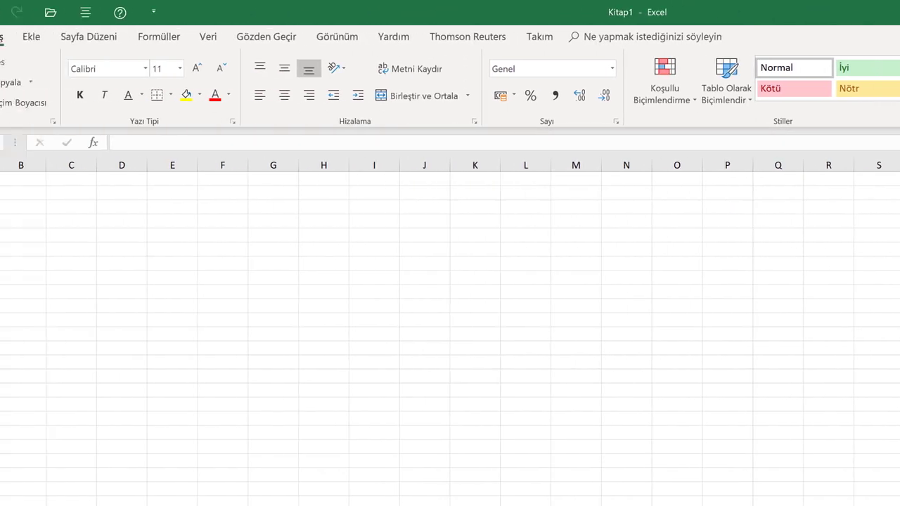